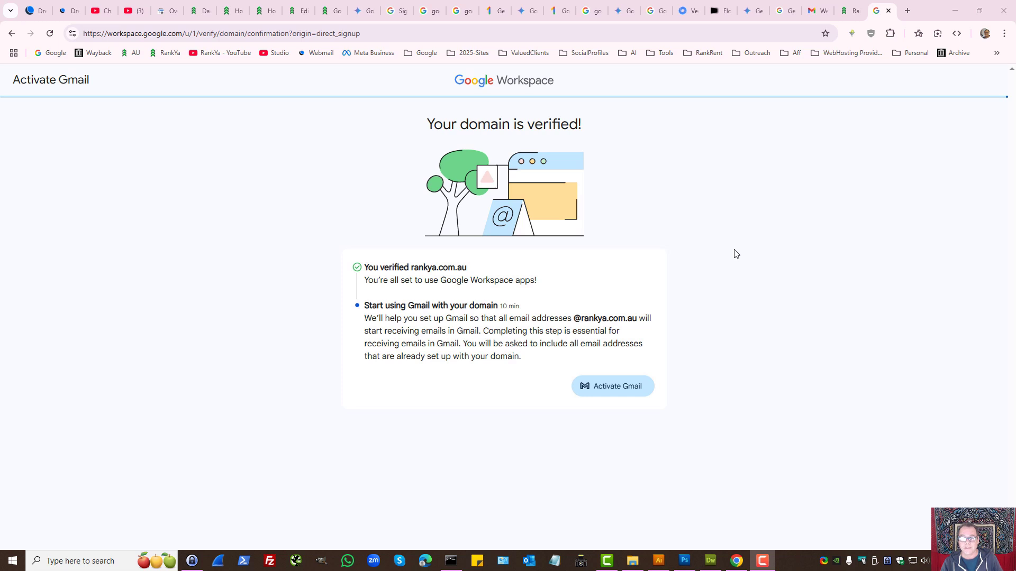
Step: Start Gmail setup for the domain from the domain-verified confirmation page
left_click_drag(426, 125, 607, 133)
left_click(679, 134)
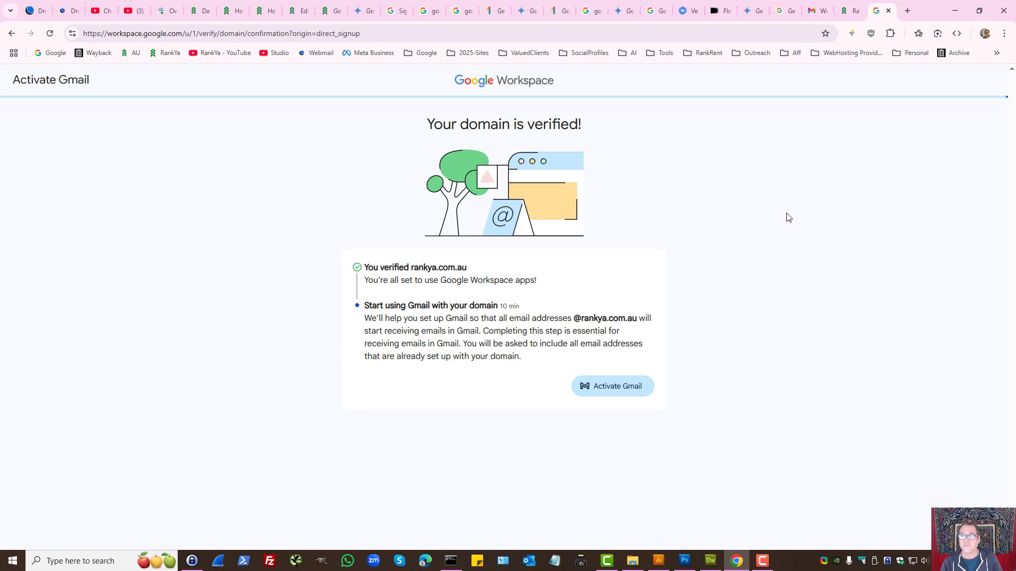
left_click(620, 389)
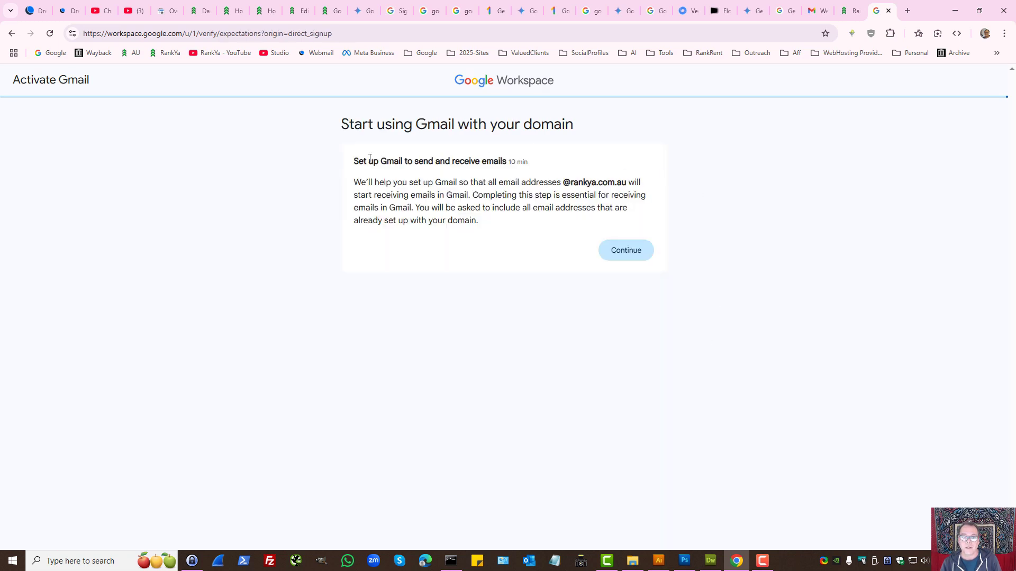
Step: Glance at the rankya.com.au website tab, then return to the Gmail setup page
left_click_drag(359, 161, 443, 160)
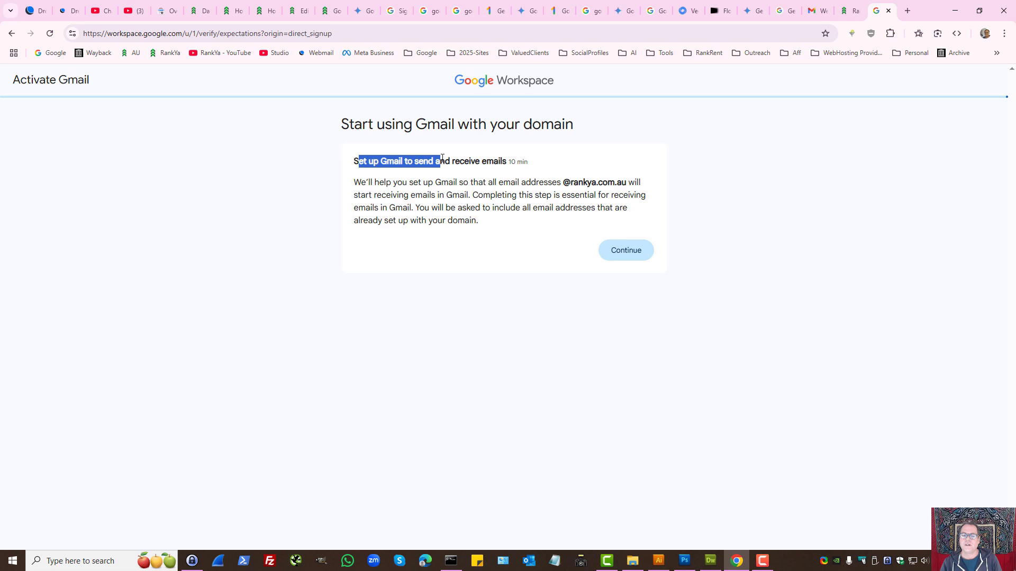
left_click(775, 142)
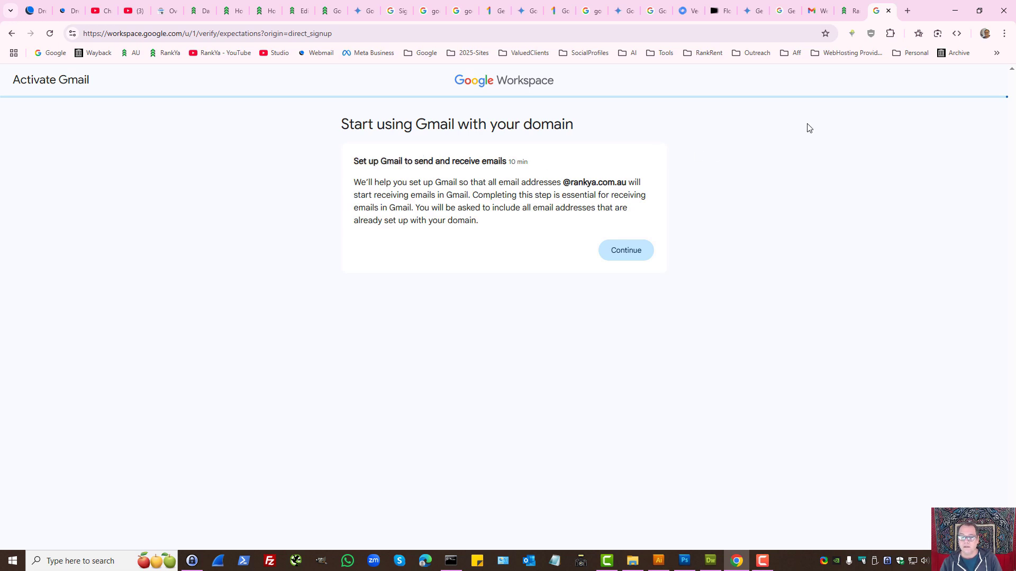
left_click(852, 7)
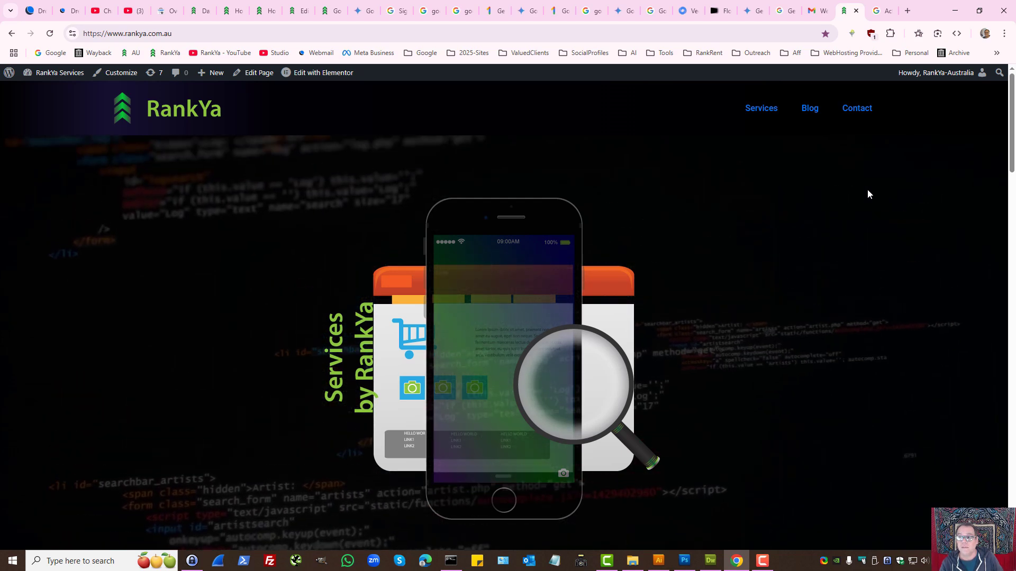
key("ctrl+Tab")
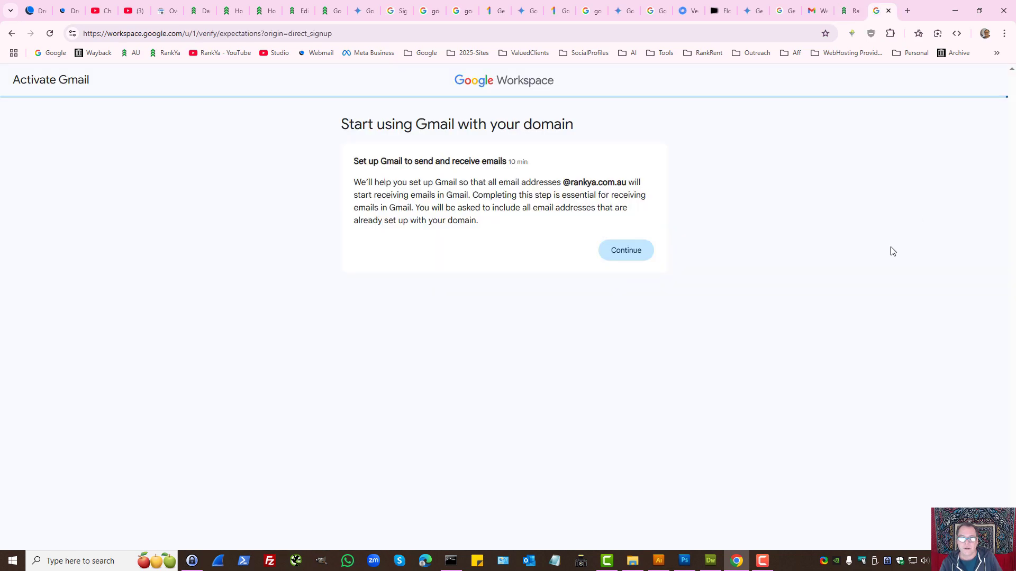
Step: Continue to the admin.google.com account chooser for the Admin console
left_click(632, 260)
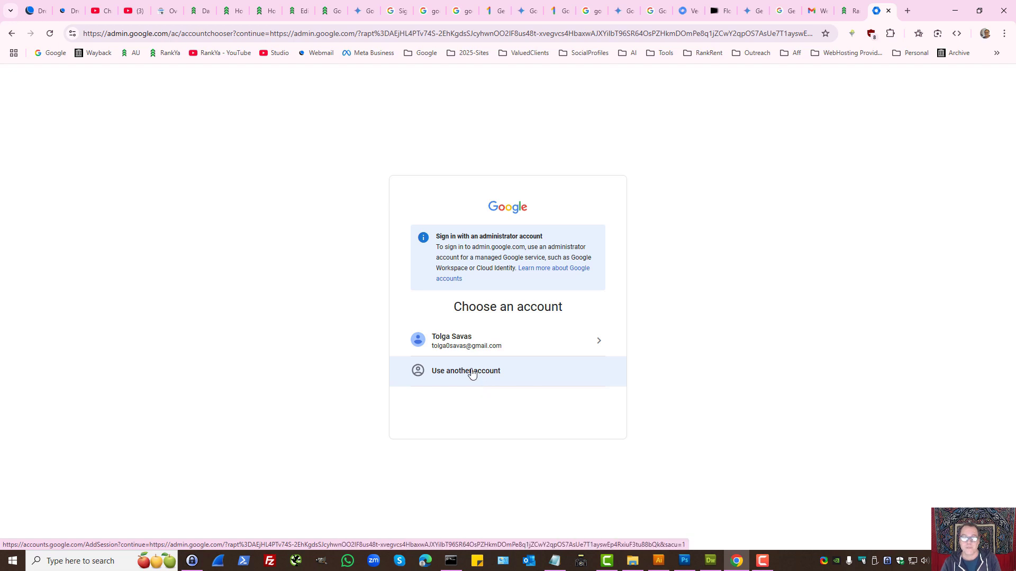
Step: Sign in with another account using the workspace e-mail and its password
left_click(471, 372)
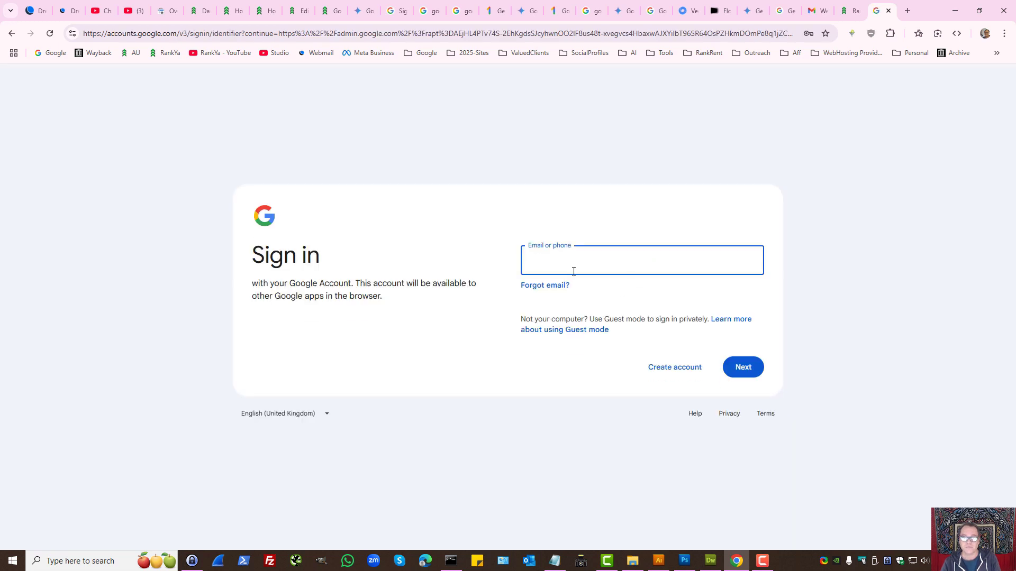
key("ctrl+v")
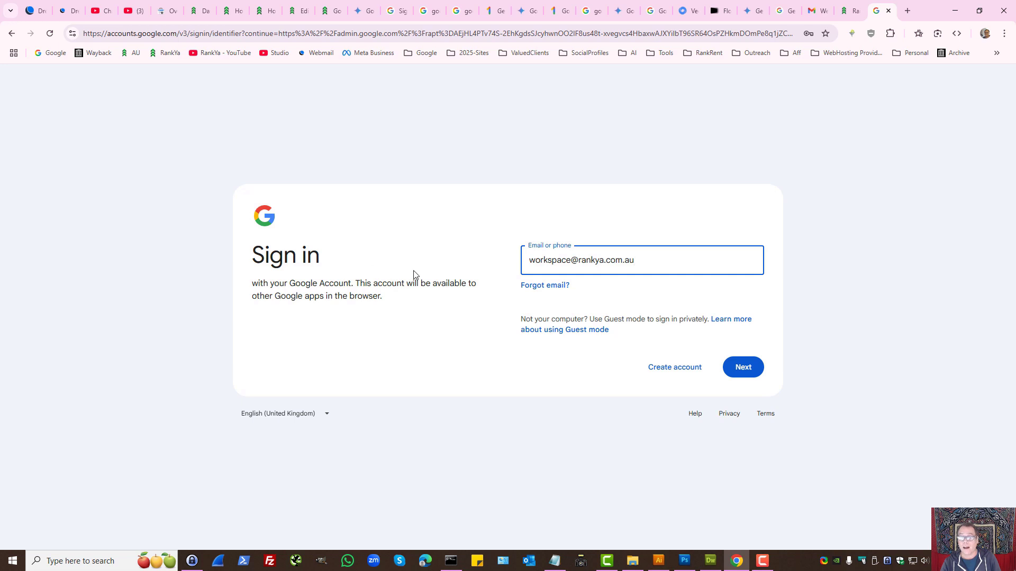
left_click(746, 377)
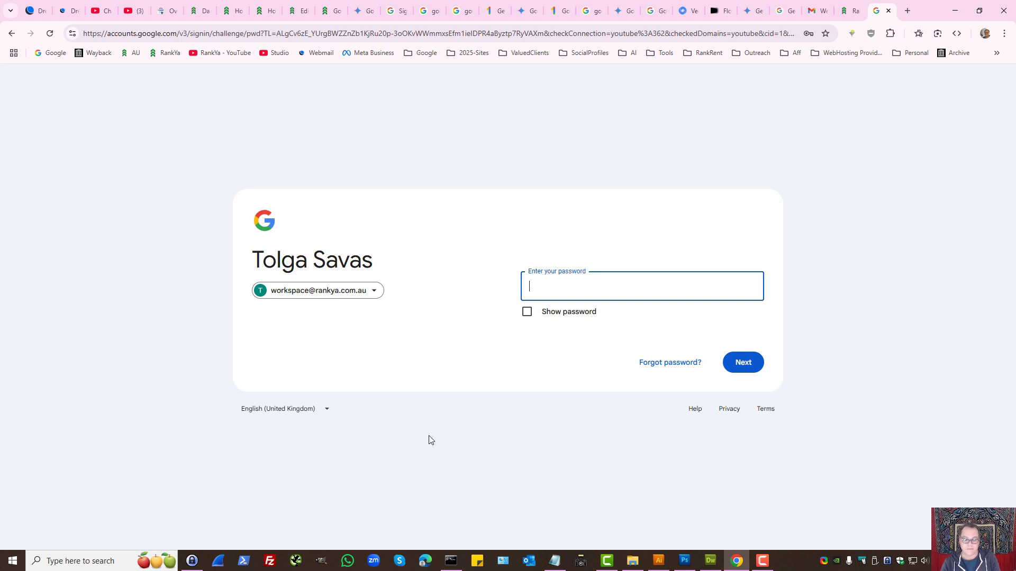
key("ctrl+v")
left_click(755, 366)
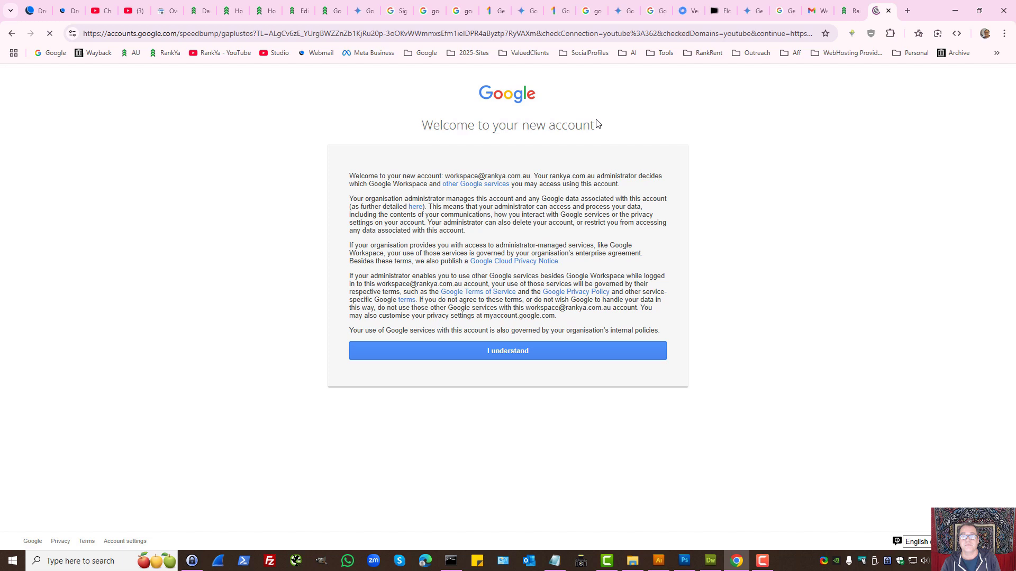
Step: Review the new-account welcome terms and accept them with I understand
left_click_drag(392, 132, 433, 127)
left_click_drag(506, 119, 625, 123)
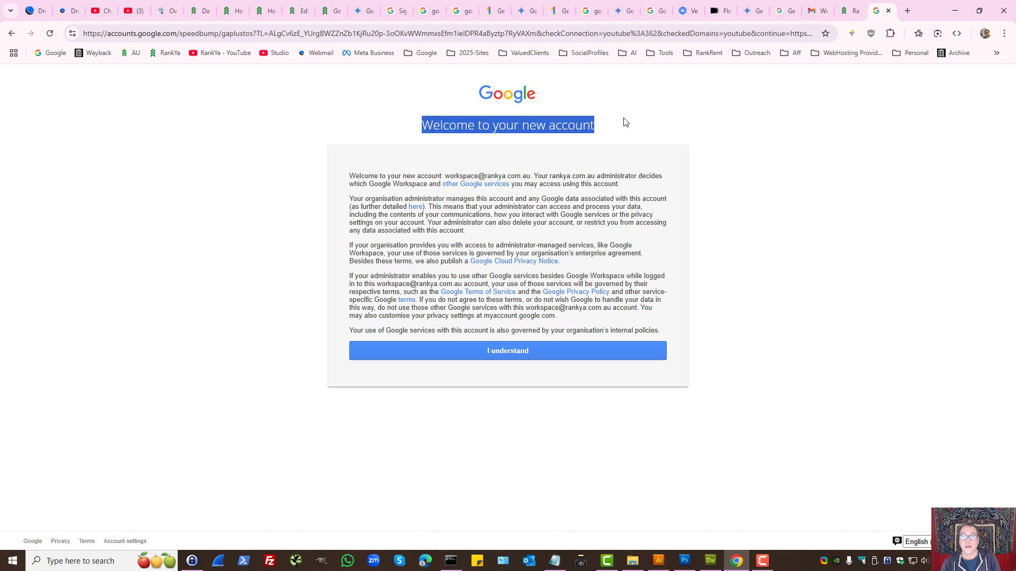
left_click(664, 124)
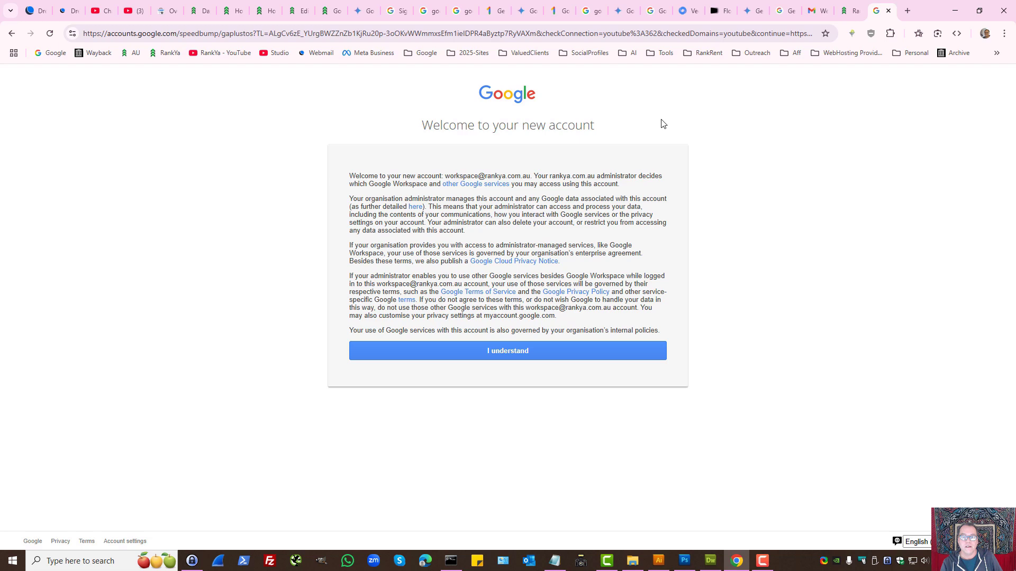
left_click_drag(351, 175, 677, 333)
left_click(776, 320)
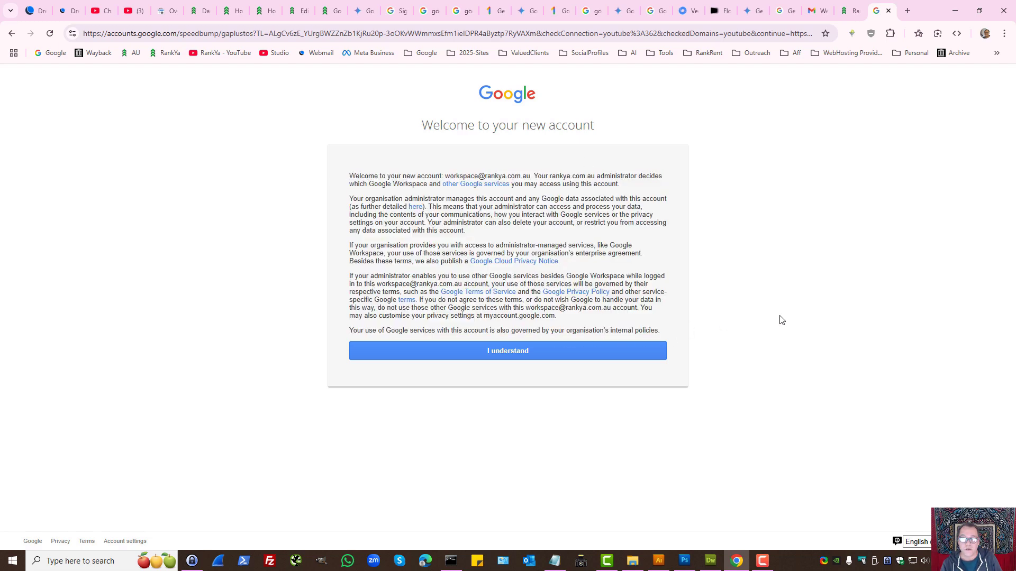
left_click(529, 351)
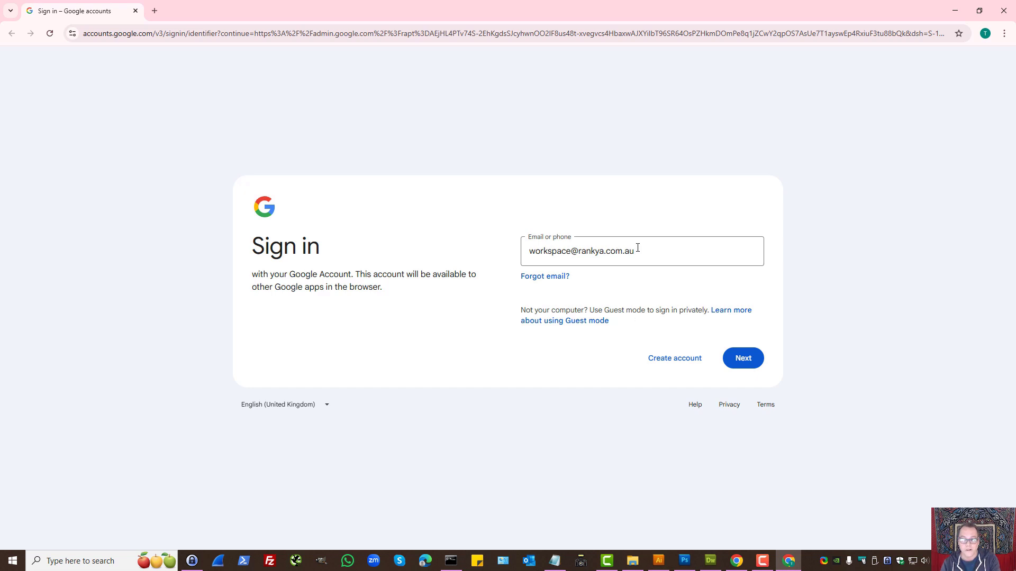
Step: Complete the Admin console sign-in and arrive at the Start using Gmail page
left_click(743, 359)
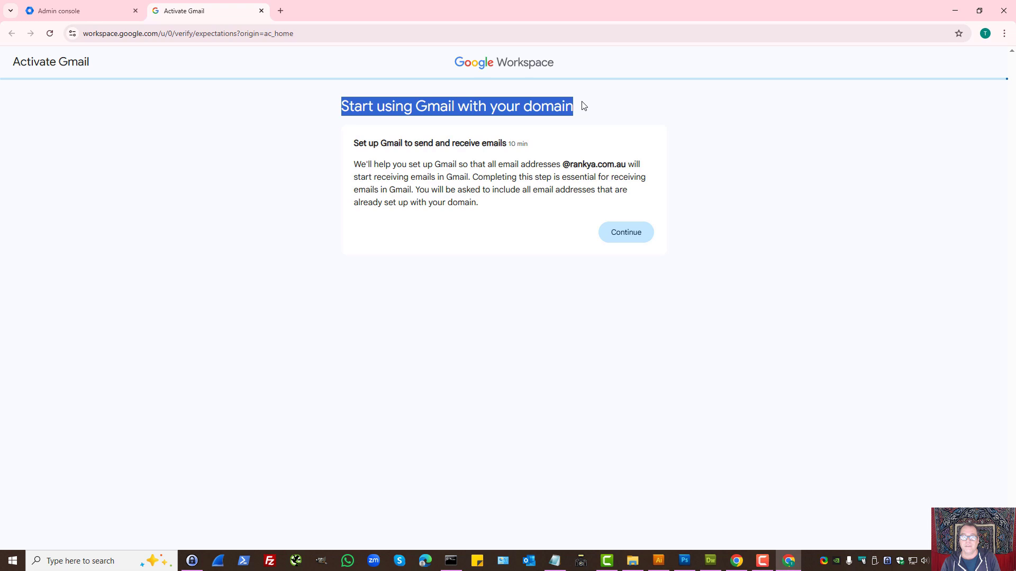
triple_click(406, 108)
left_click(444, 108)
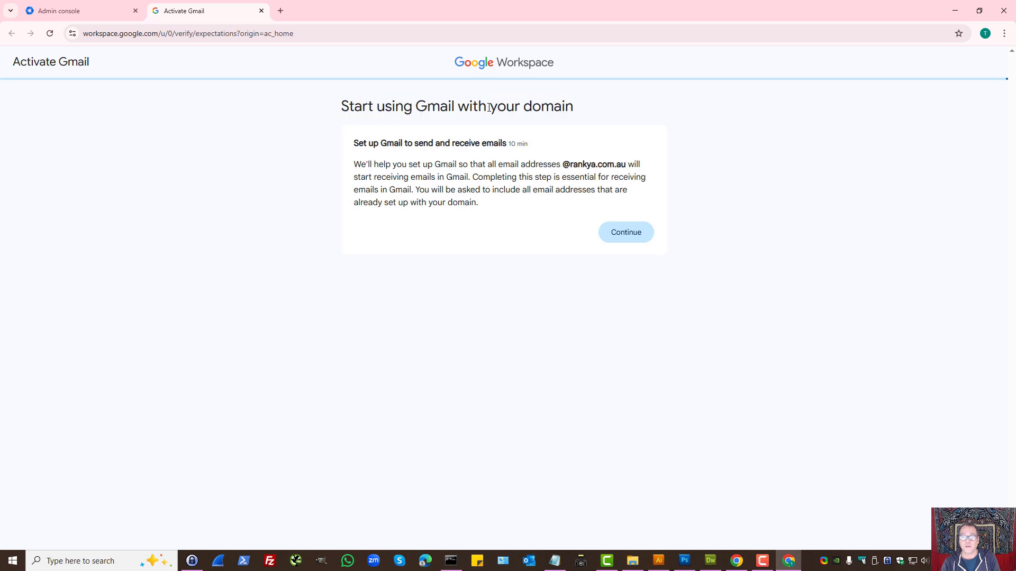
Step: Review the Activate Gmail for everyone user list and proceed with activation
left_click(627, 231)
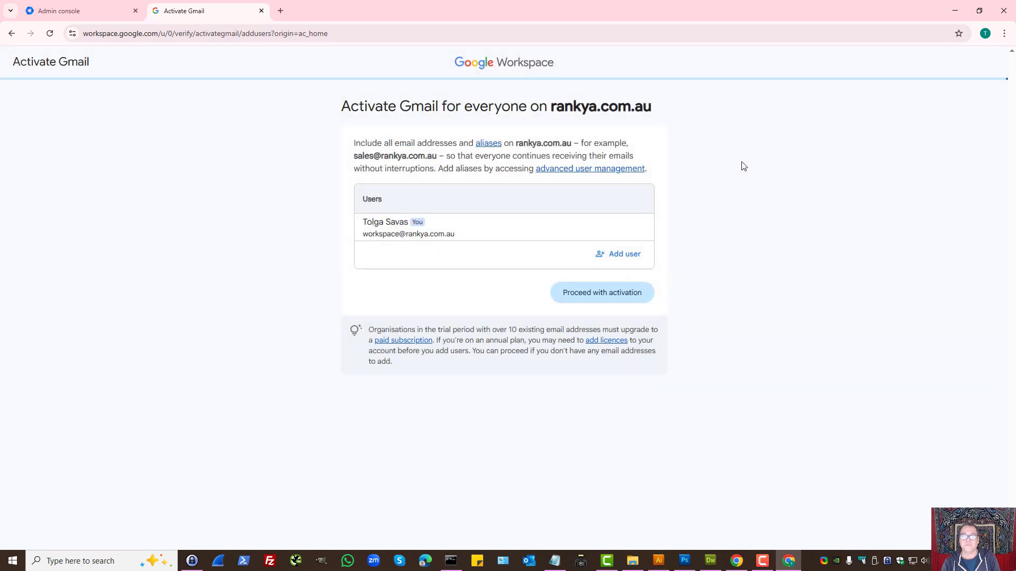
left_click_drag(333, 108, 660, 105)
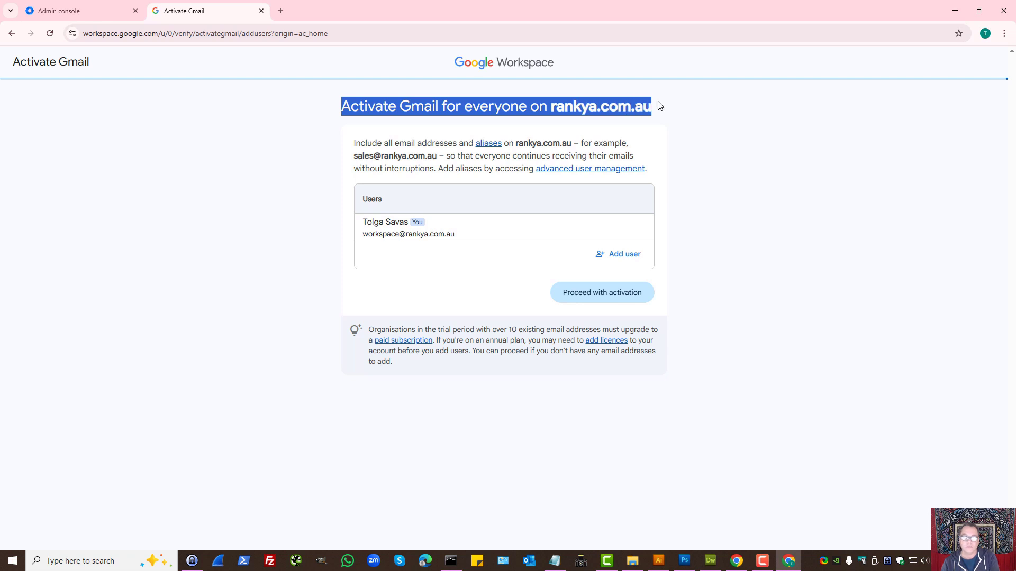
left_click(686, 110)
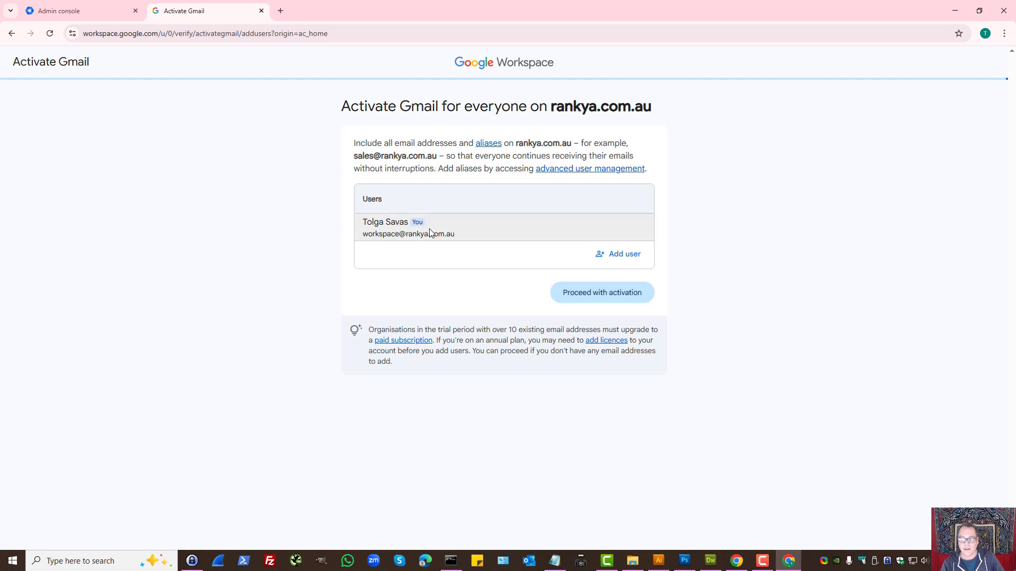
left_click(592, 295)
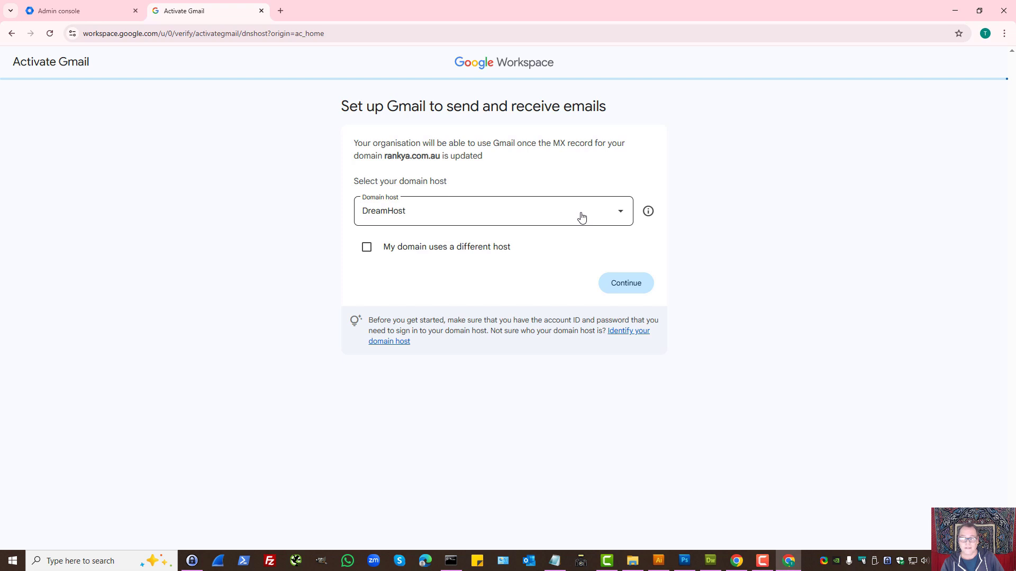
Step: Mark the domain as using a different host, reach the MX activation code, and open a new tab
left_click(445, 211)
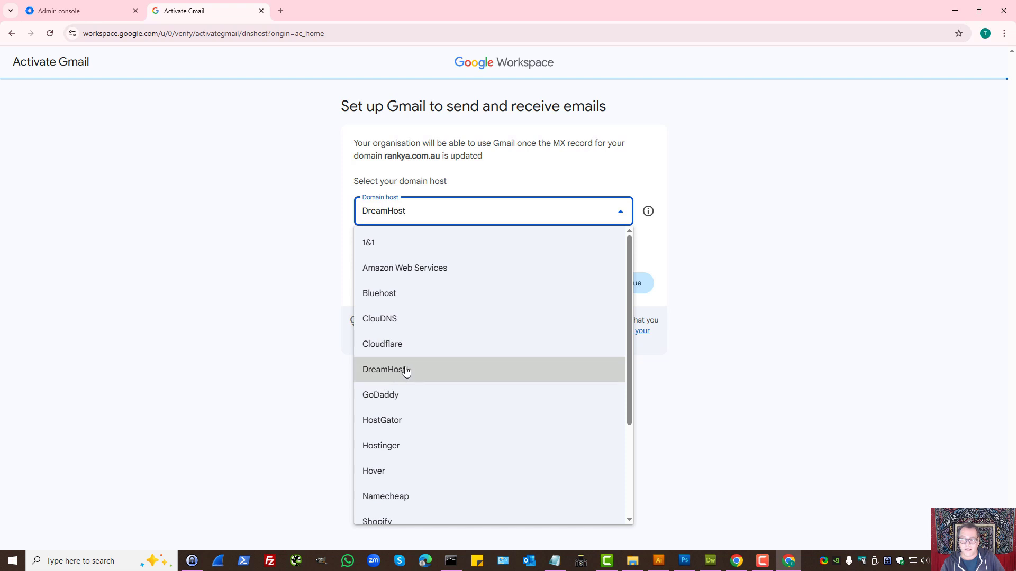
left_click(296, 196)
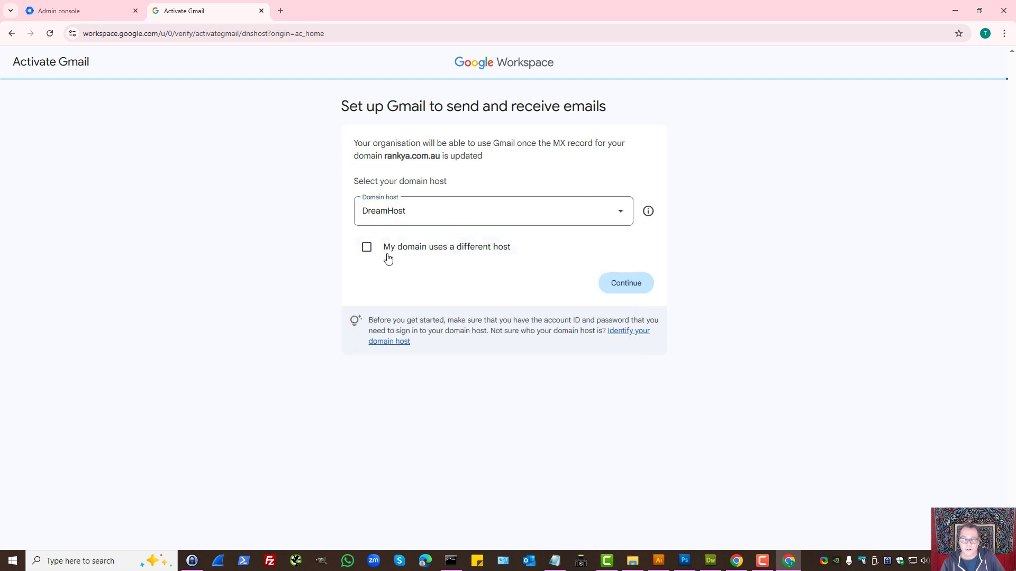
left_click(369, 248)
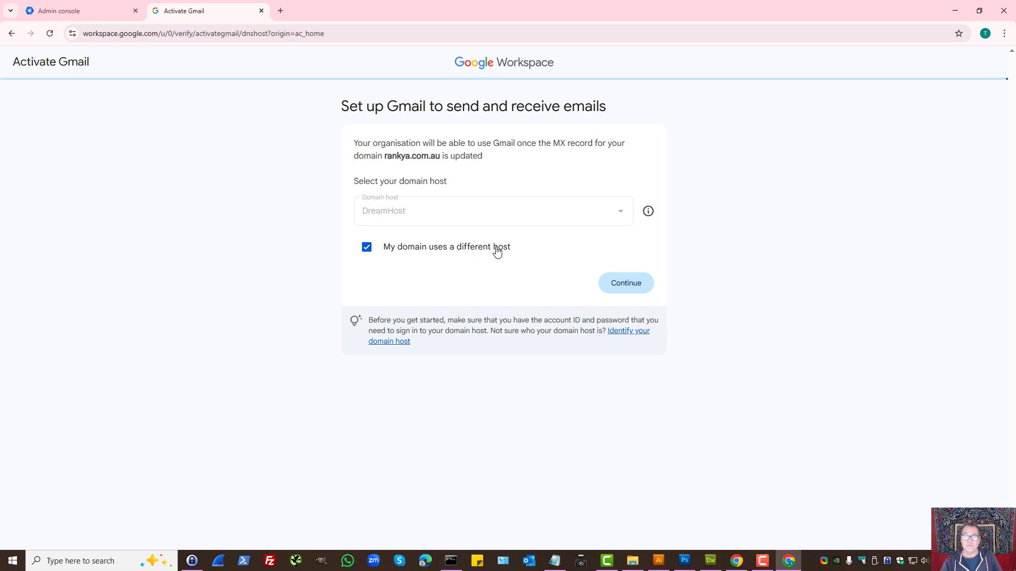
left_click(380, 248)
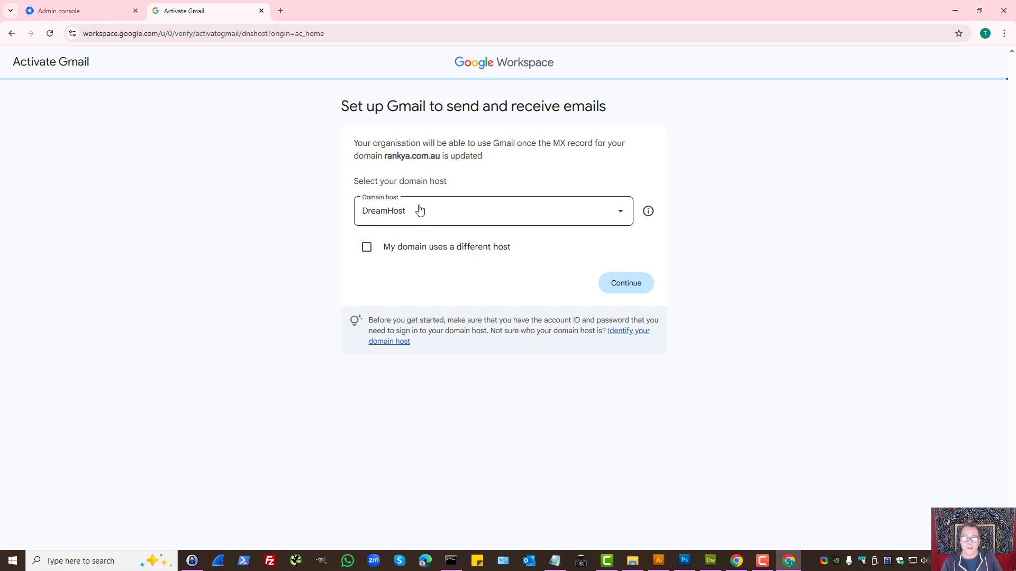
left_click(445, 218)
left_click(245, 320)
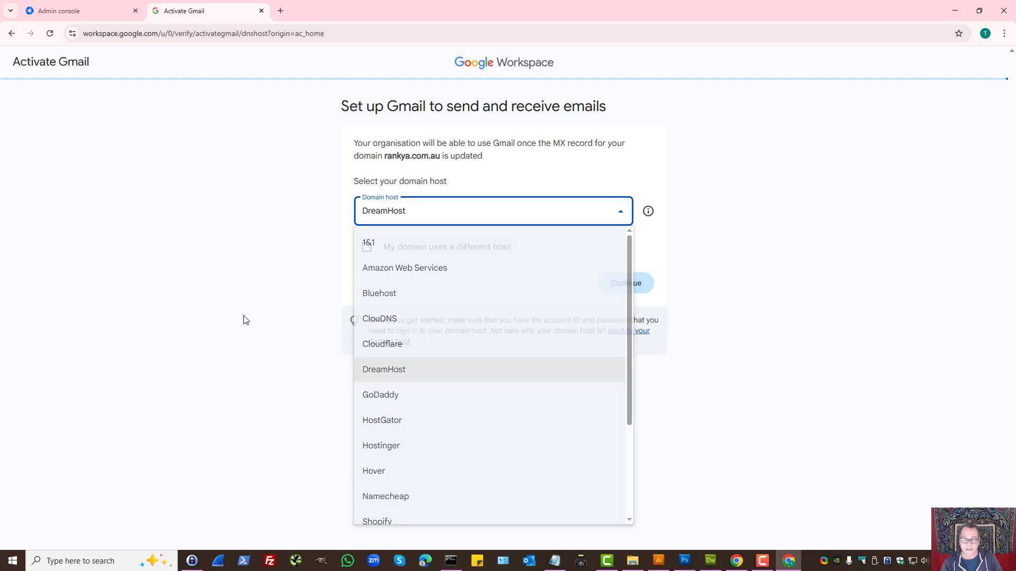
left_click(365, 250)
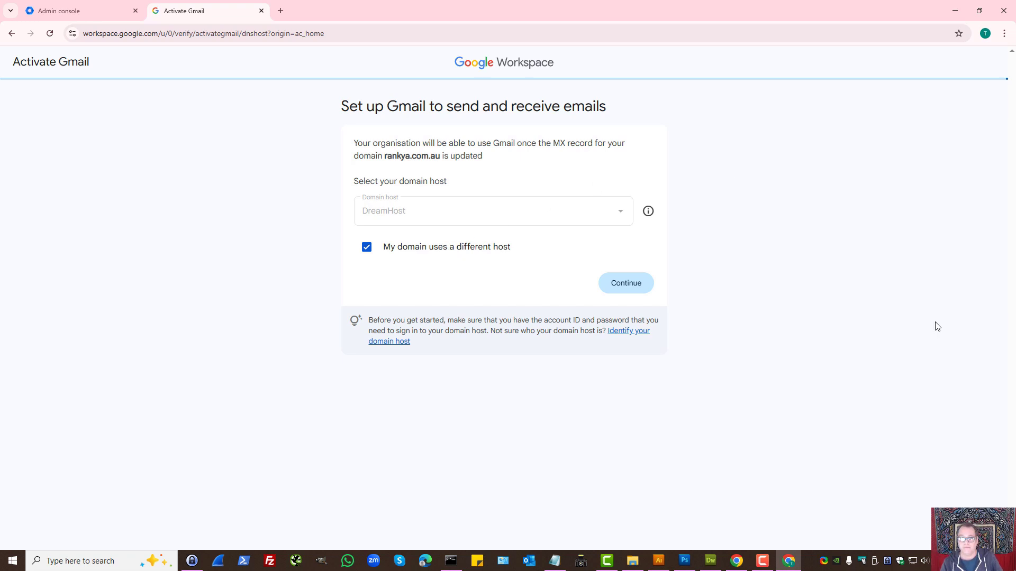
left_click(623, 286)
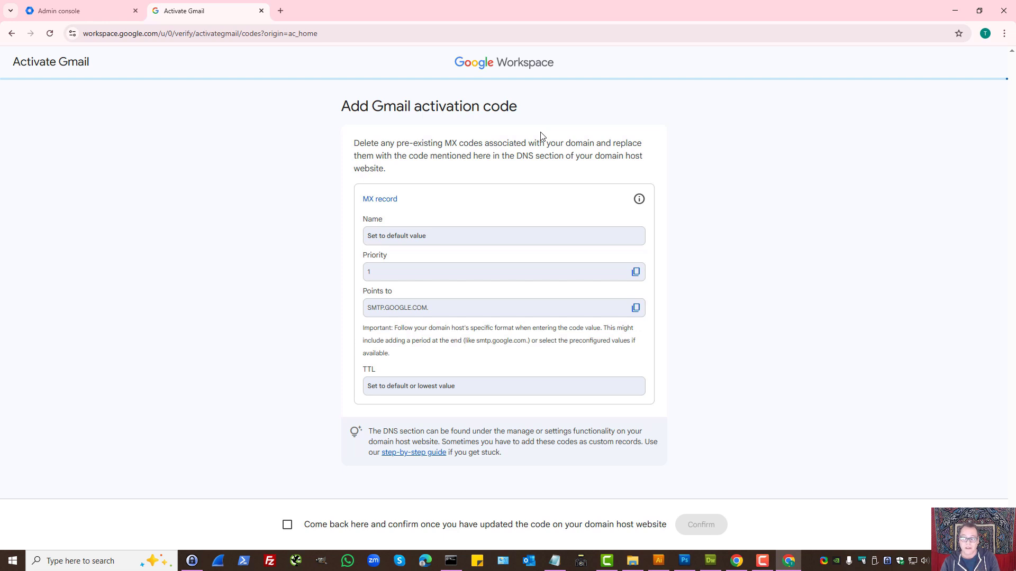
left_click(738, 562)
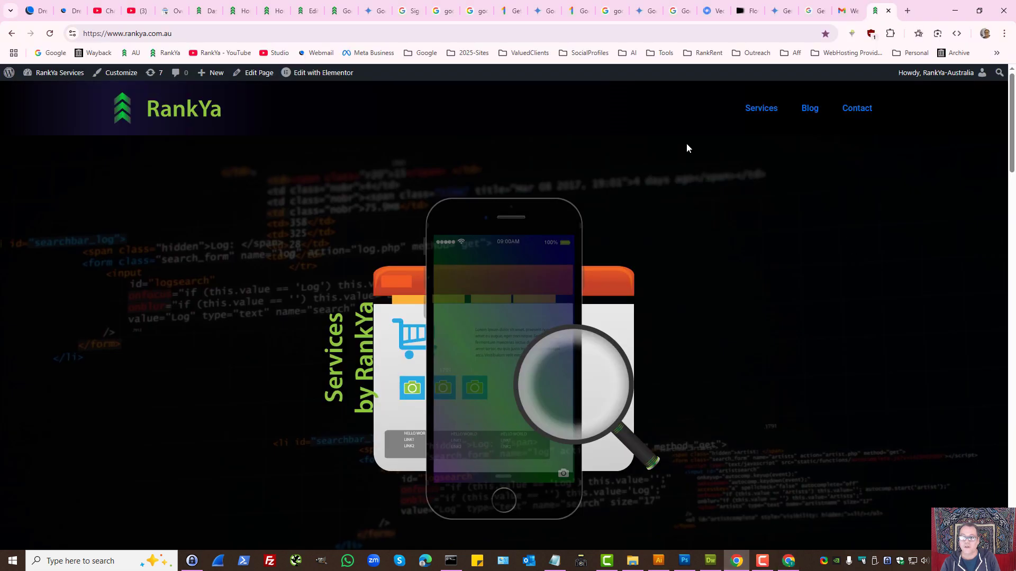
left_click(905, 10)
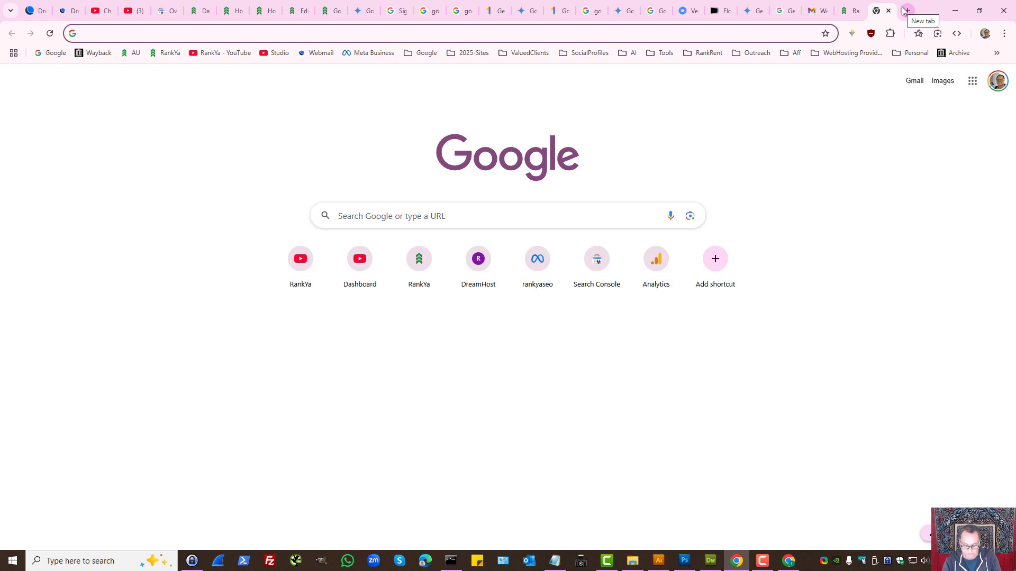
Step: Load crazydomains.com.au and add an MX Record in rankya.com.au's DNS Settings from the dashboard
type("cra")
key("Return")
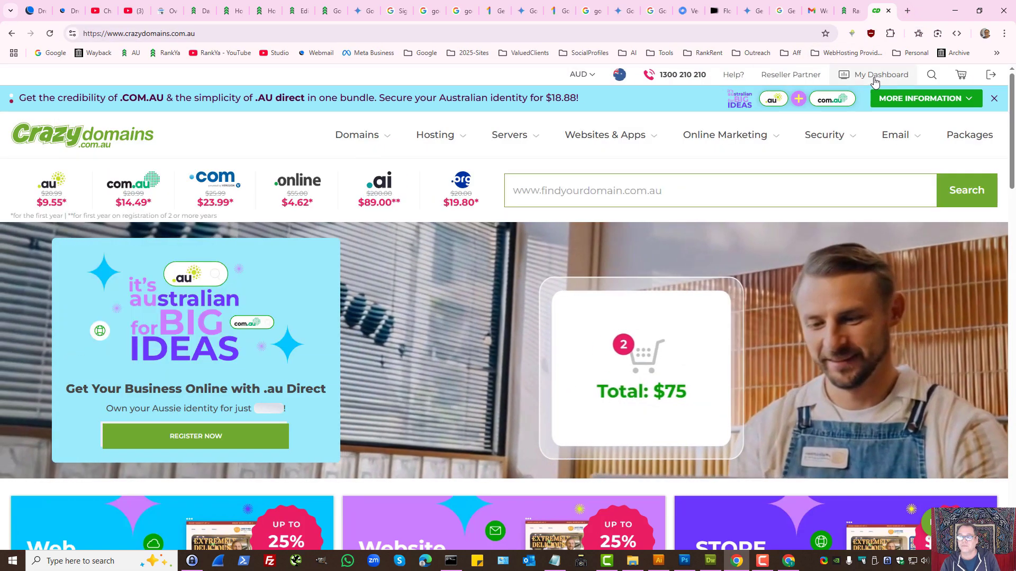
left_click(874, 74)
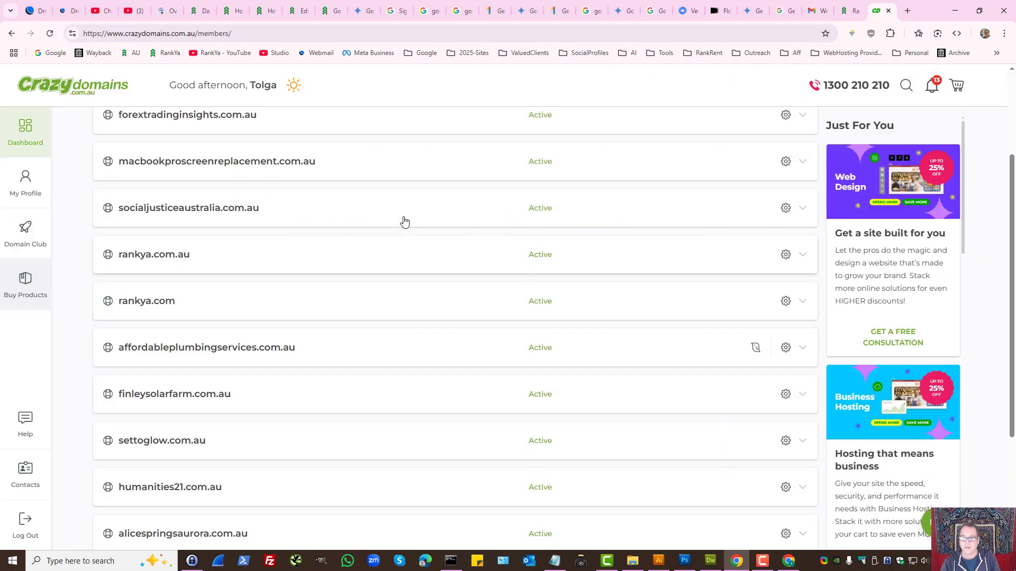
left_click(785, 254)
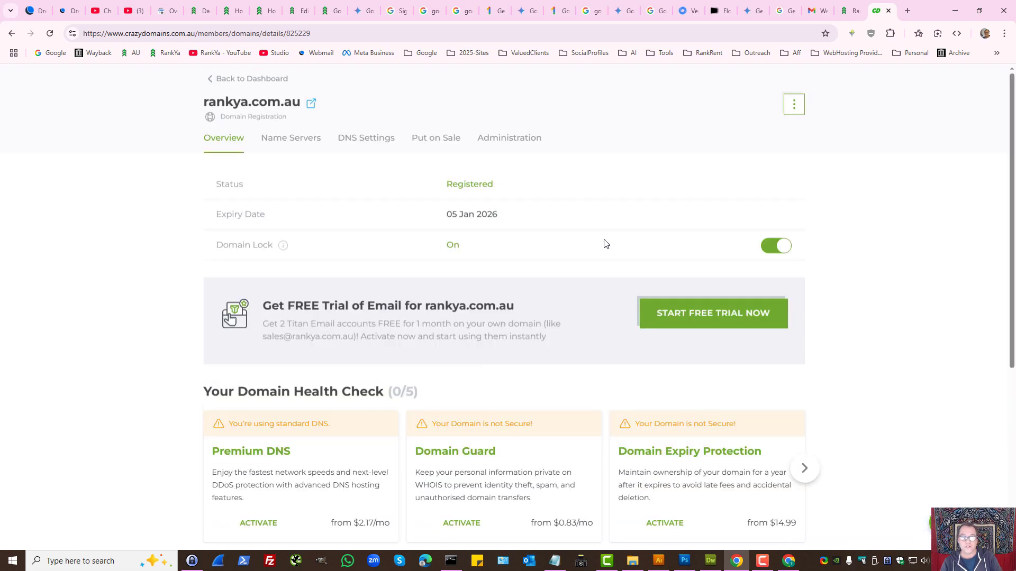
left_click(370, 140)
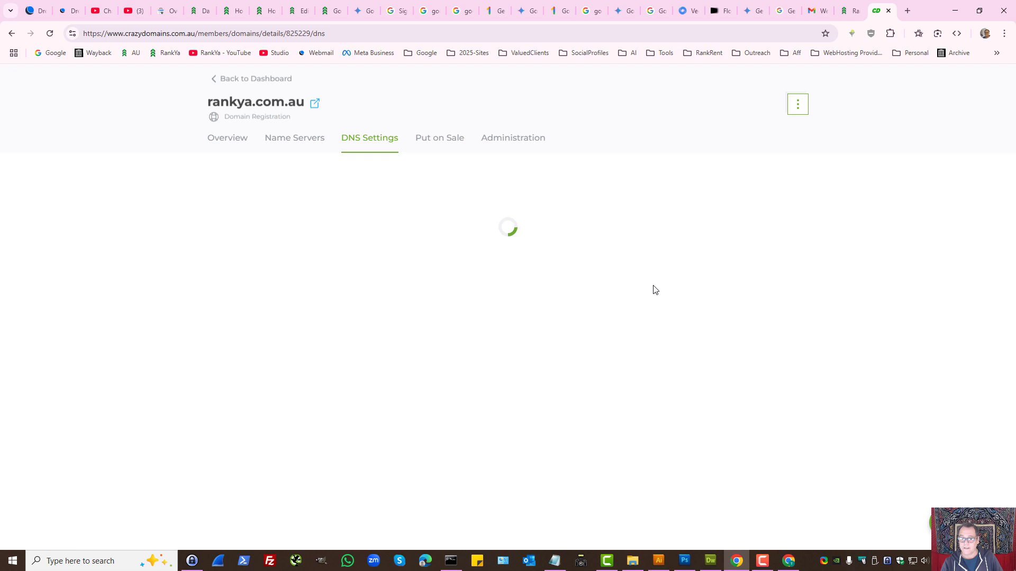
left_click(759, 186)
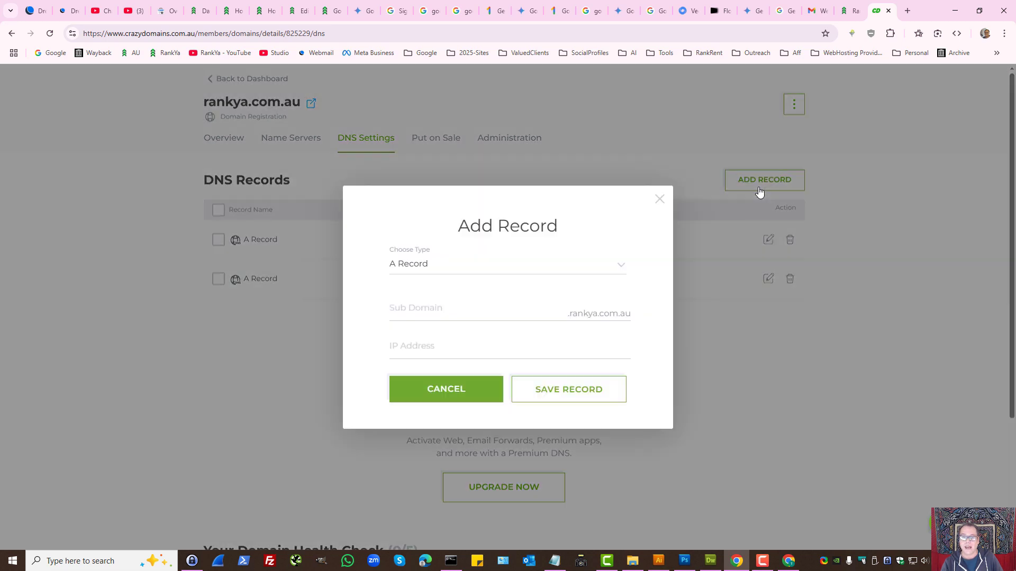
left_click(537, 260)
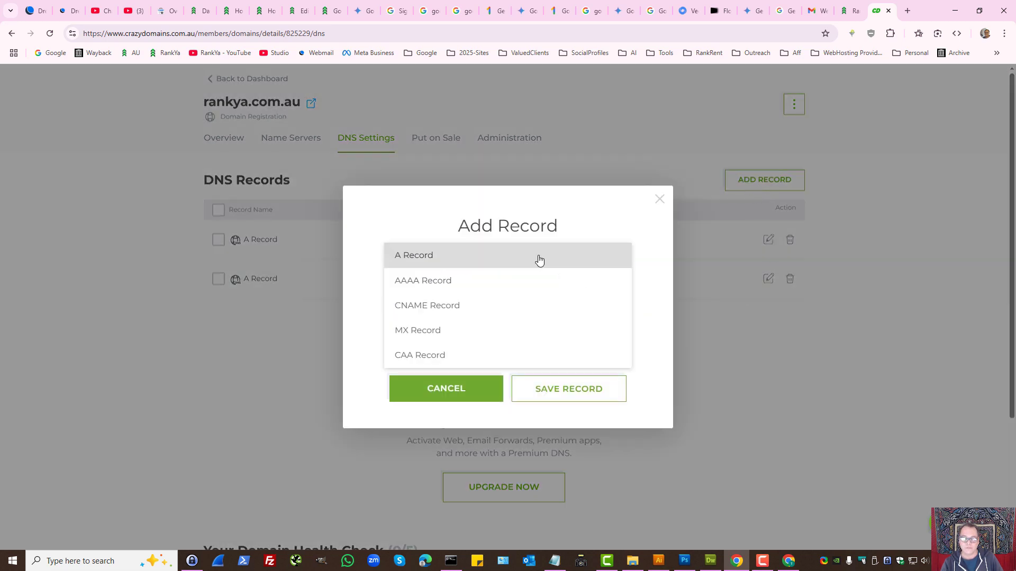
left_click(503, 330)
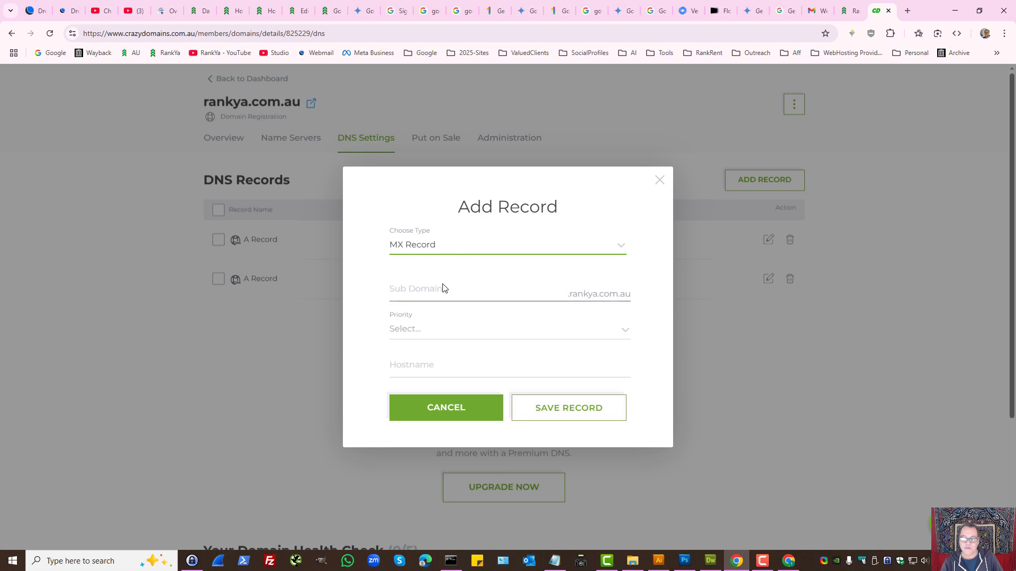
Step: Copy the SMTP.GOOGLE.COM. Points to value from the Gmail activation code page
left_click(789, 561)
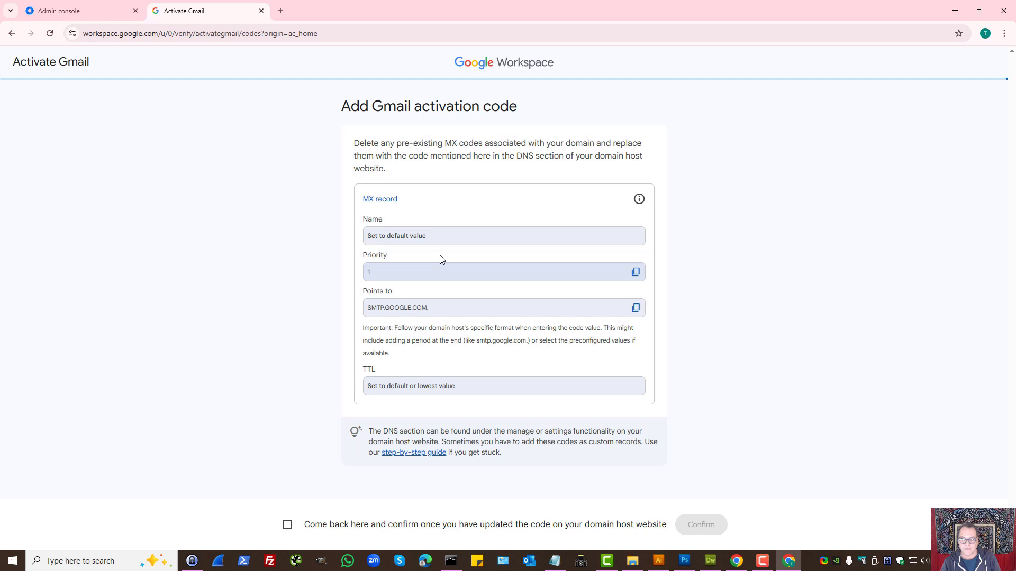
left_click(636, 309)
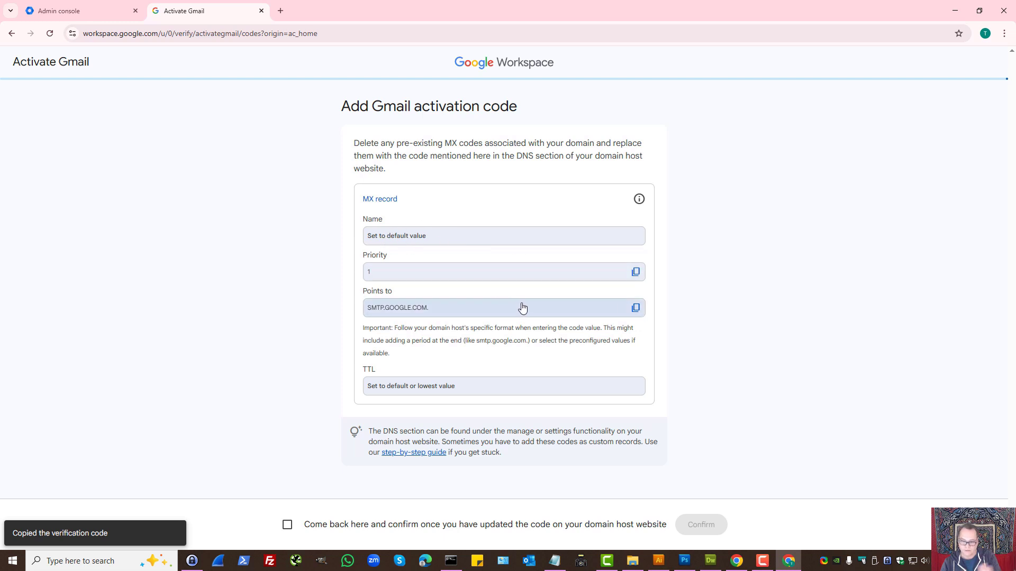
left_click(637, 311)
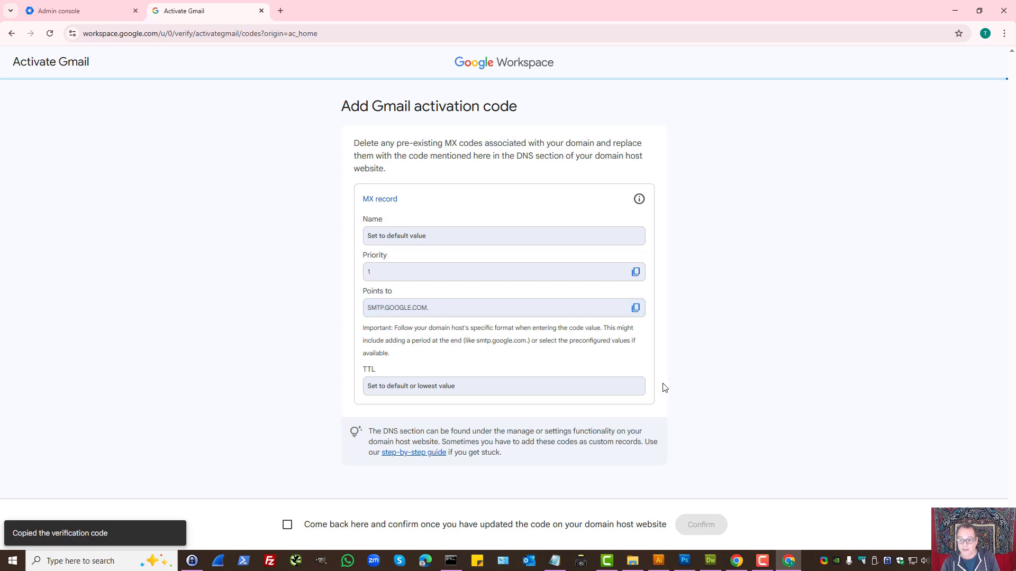
Step: Fill the Crazy Domains MX record with priority 1 and pasted hostname SMTP.GOOGLE.COM
left_click(737, 561)
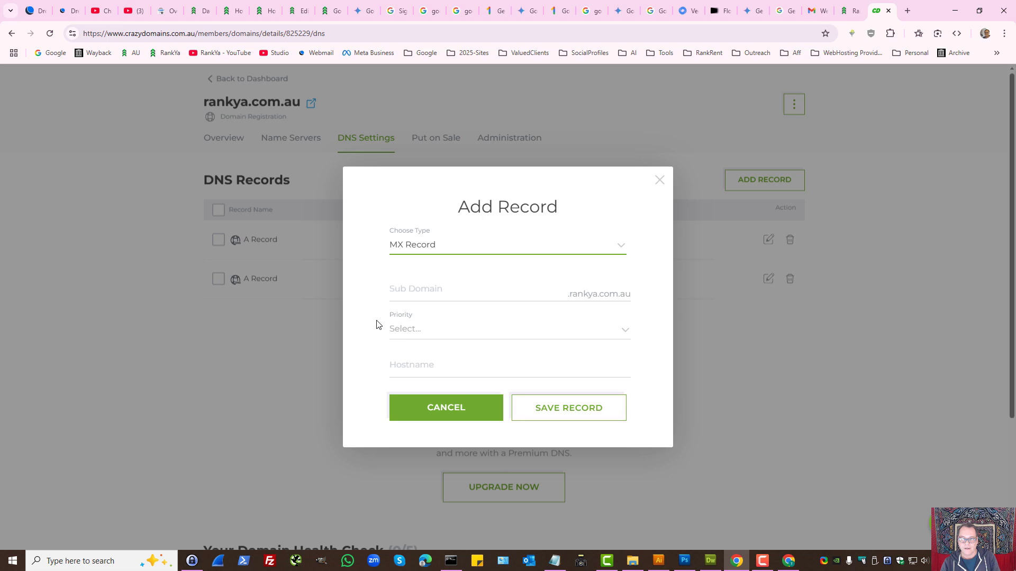
left_click(409, 291)
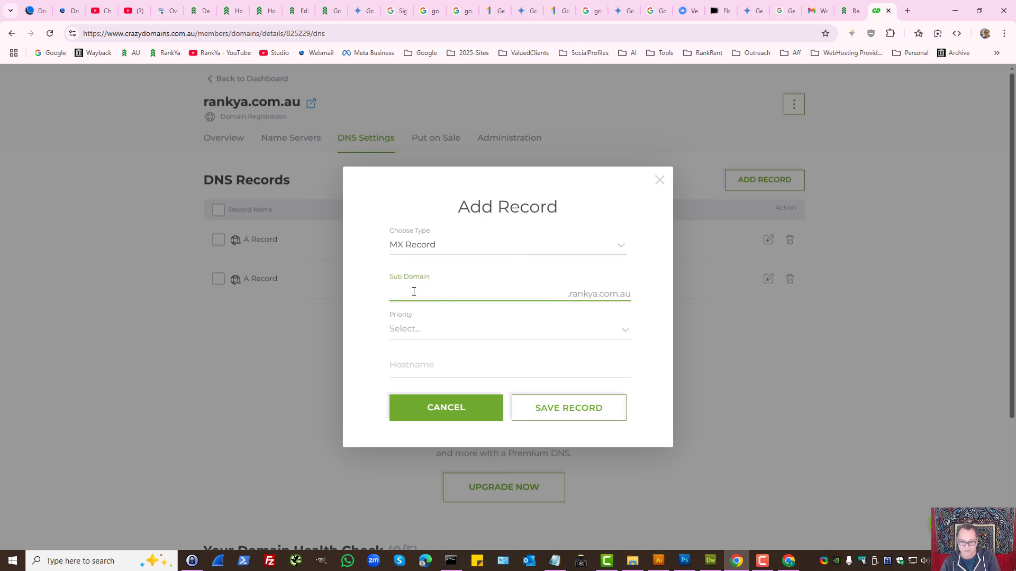
left_click(419, 334)
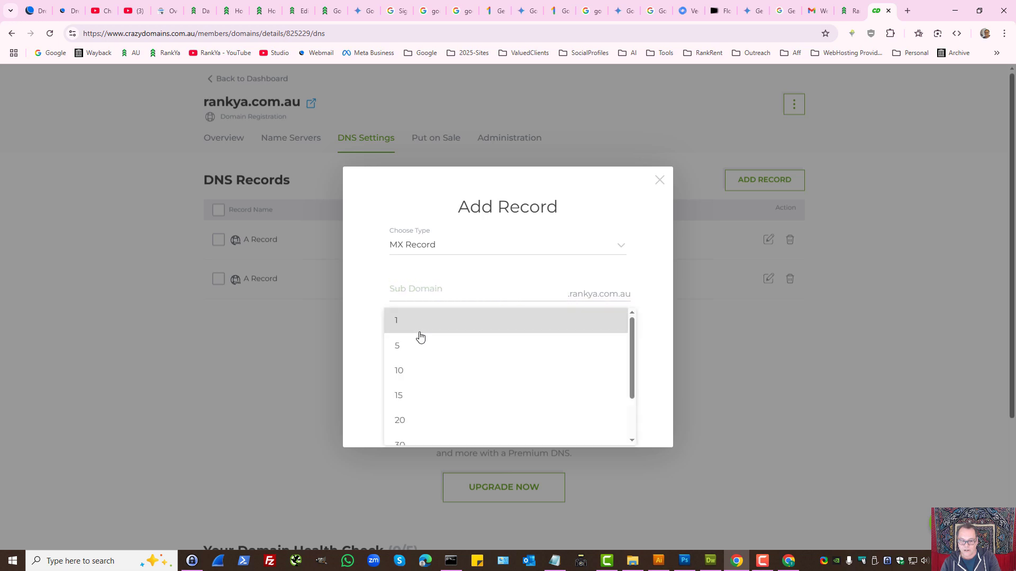
left_click(414, 328)
left_click(427, 367)
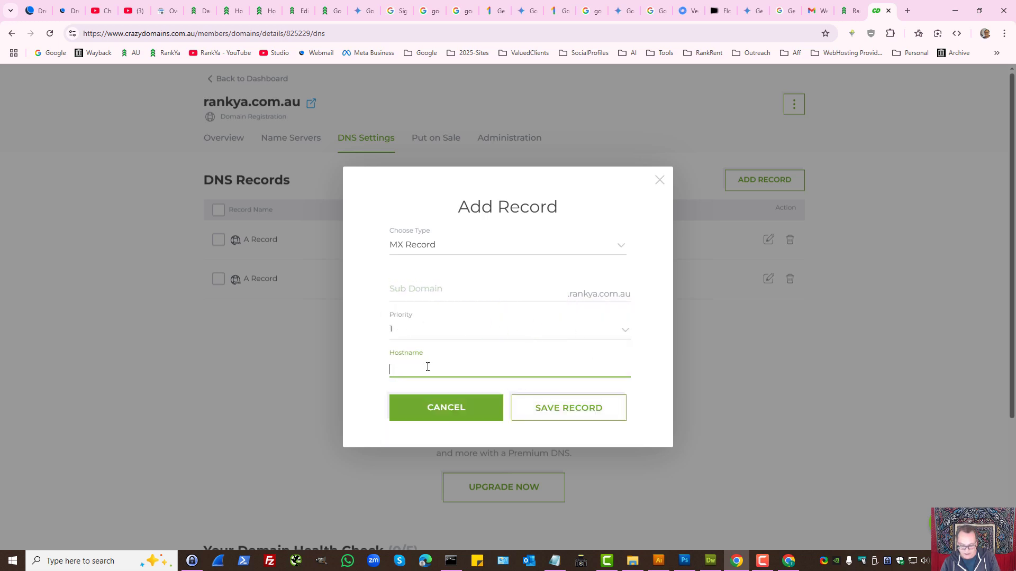
key("ctrl+v")
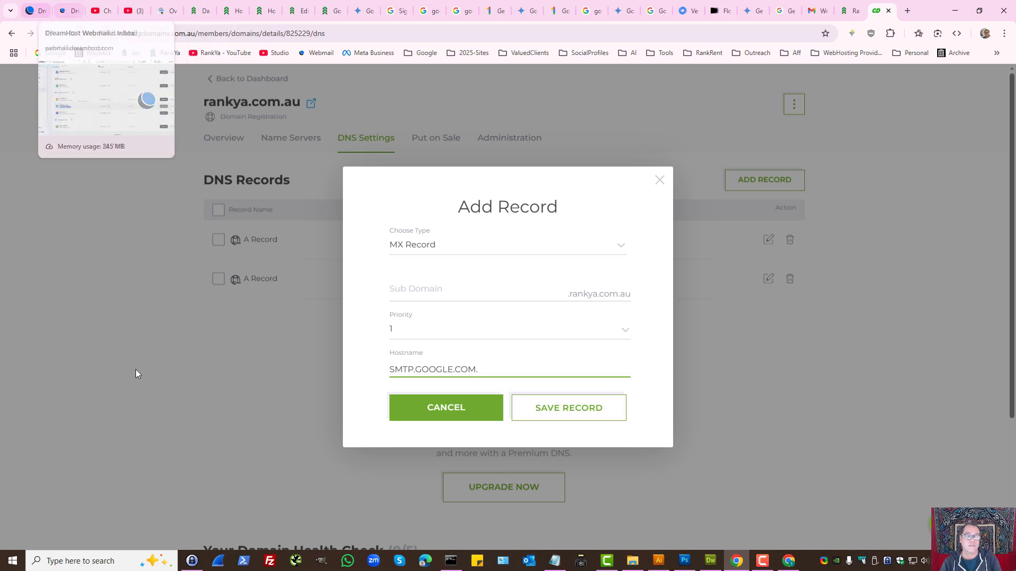
left_click(37, 10)
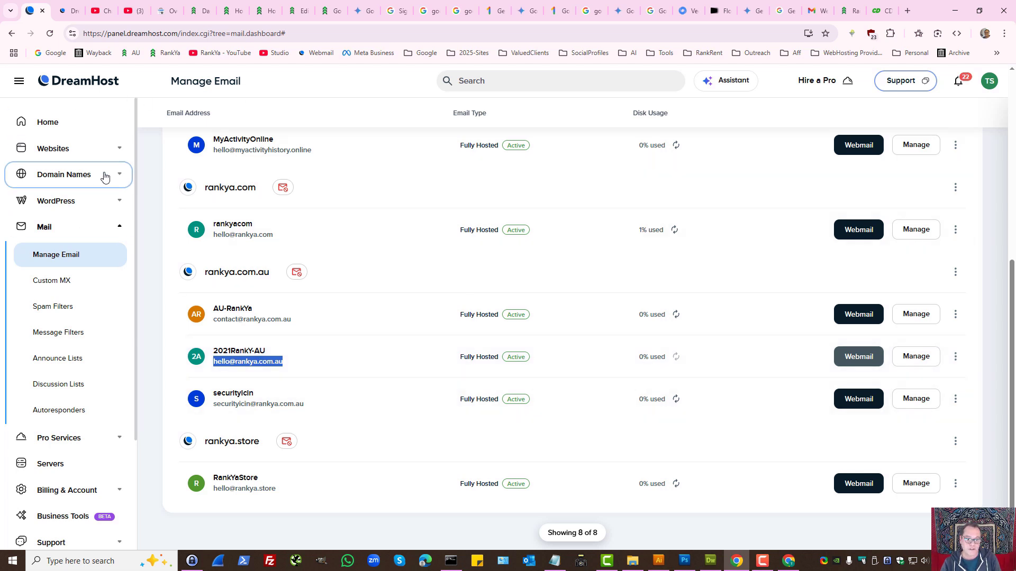
Step: Open the DNS settings for rankya.com.au in DreamHost and choose to add an MX record
left_click(49, 150)
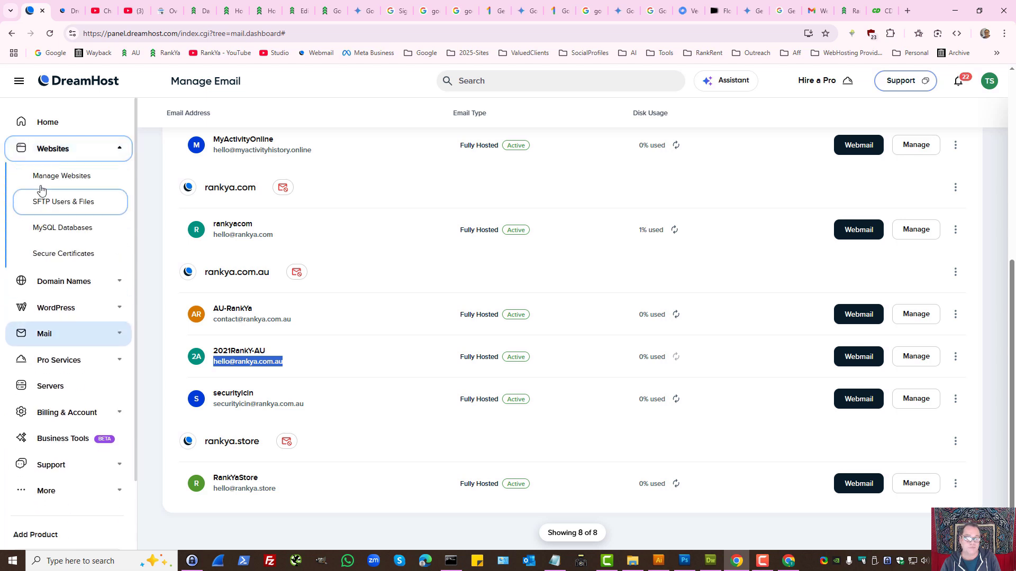
left_click(62, 177)
left_click(841, 447)
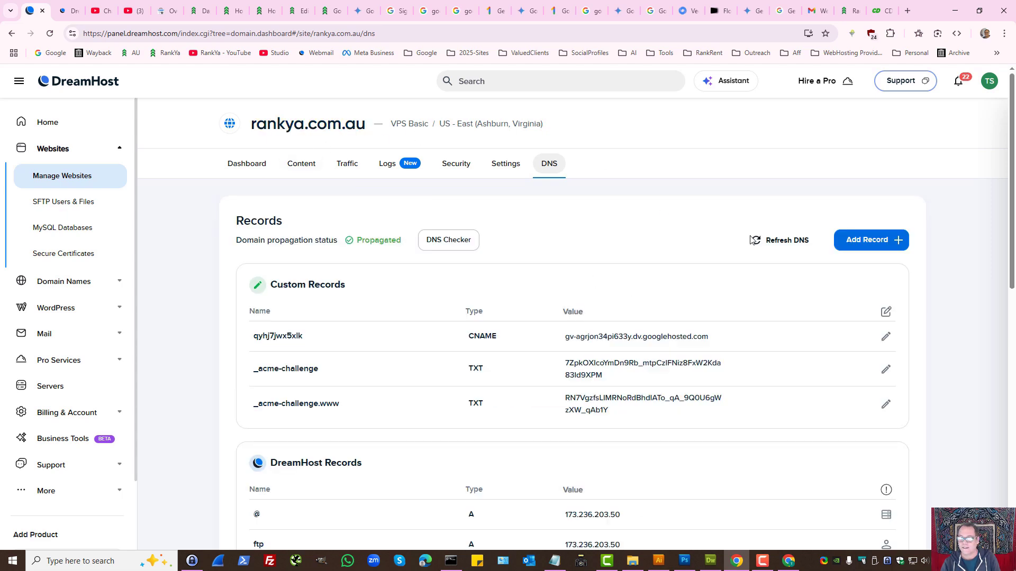
left_click(882, 241)
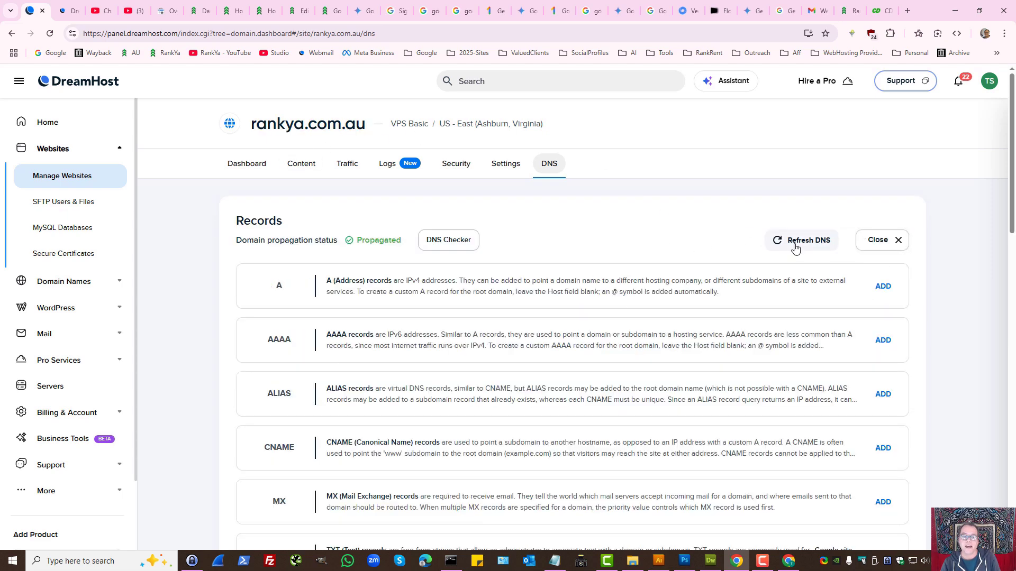
scroll(569, 342, "down", 3)
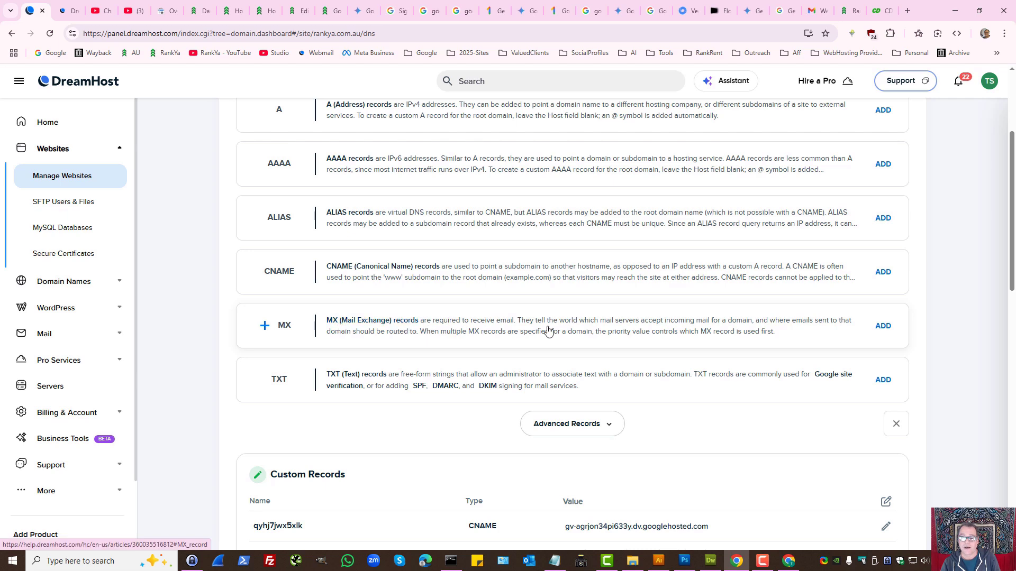
left_click(883, 327)
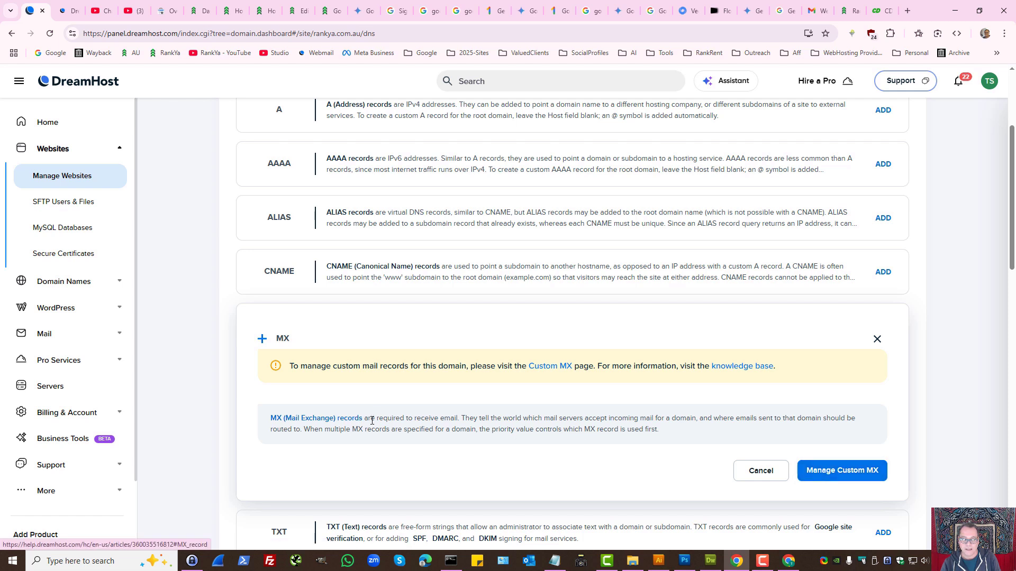
Step: Review the notes on custom mail records and go to the Custom MX Records page
left_click_drag(339, 366, 474, 365)
left_click(478, 365)
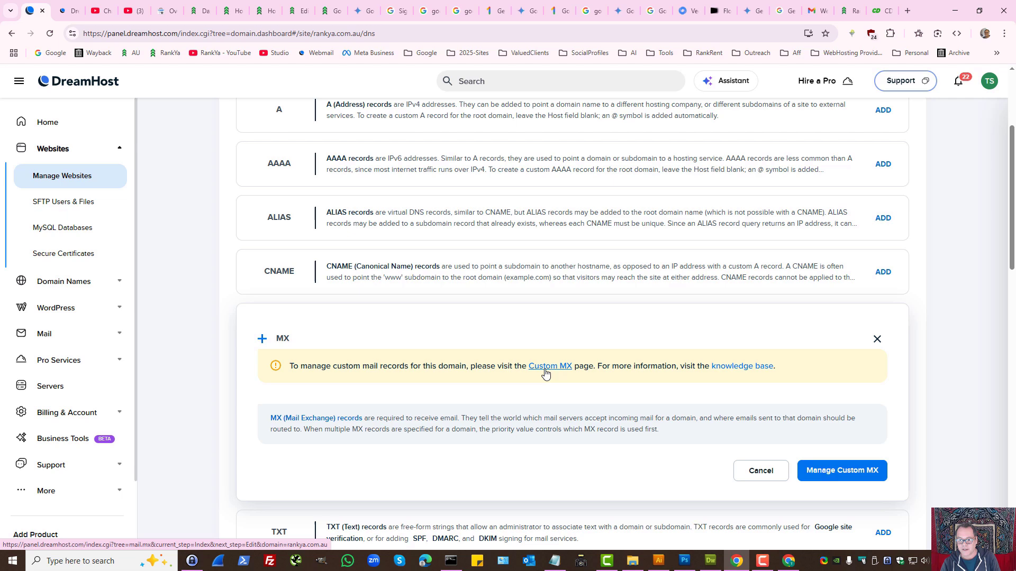
left_click_drag(408, 418, 532, 419)
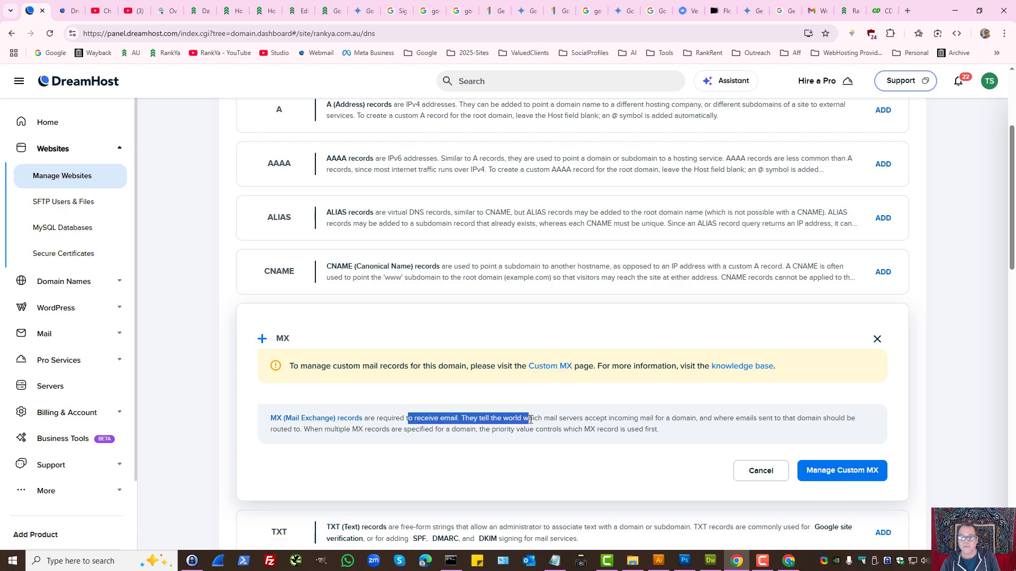
left_click(567, 421)
left_click(838, 470)
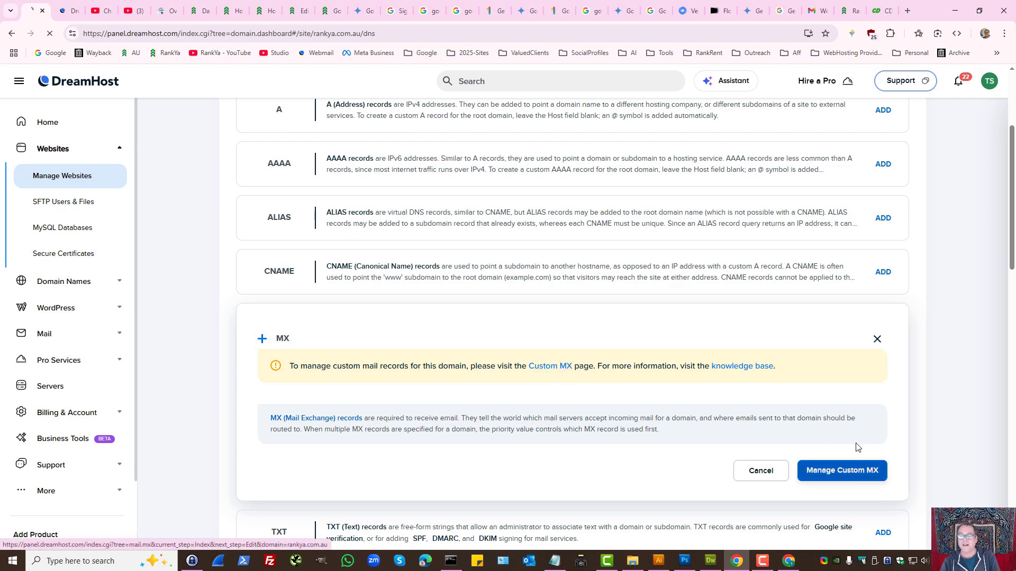
scroll(423, 344, "down", 3)
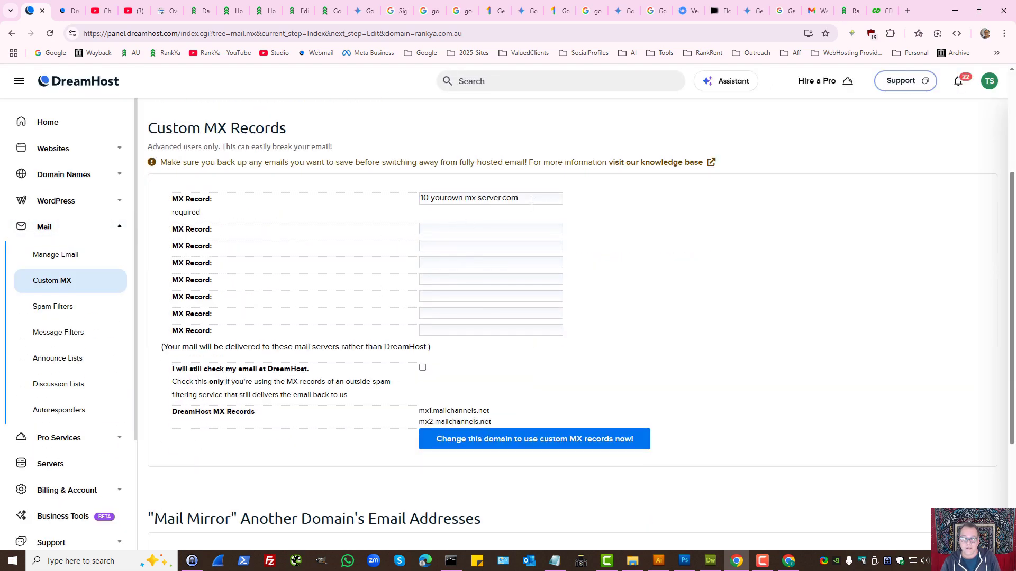
triple_click(514, 198)
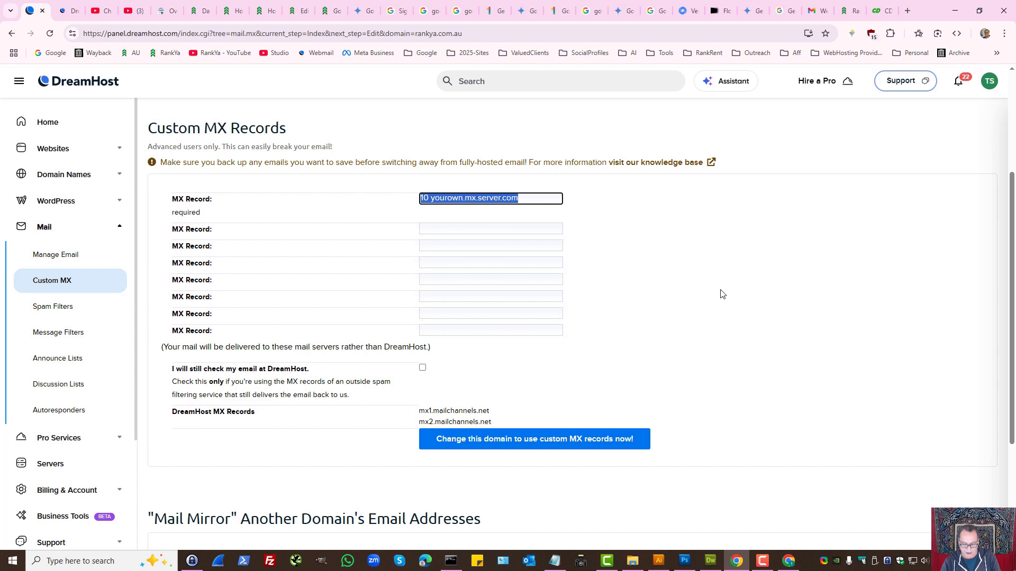
key("ctrl+v")
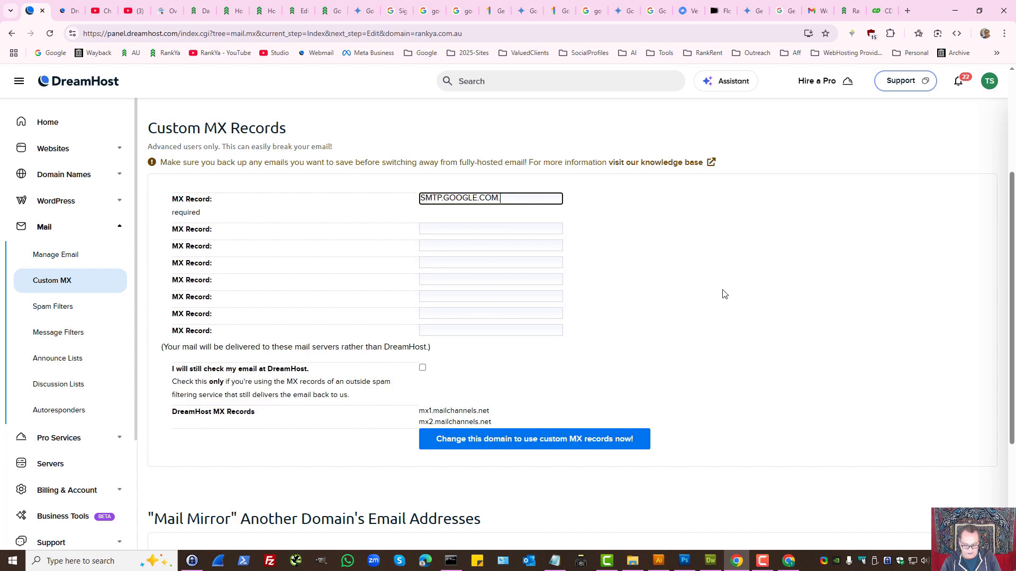
key("ctrl+z")
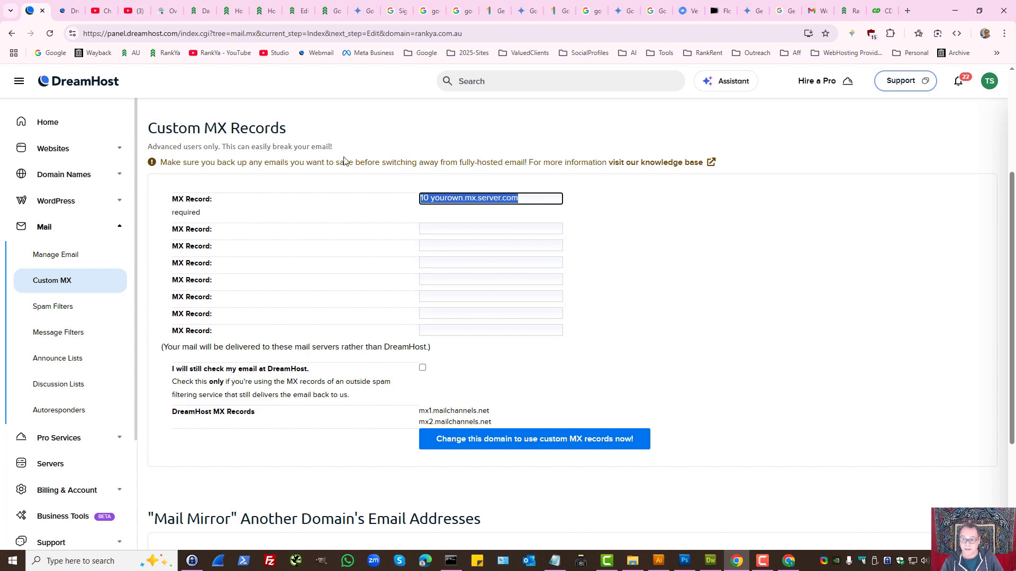
left_click_drag(148, 148, 348, 149)
left_click(497, 148)
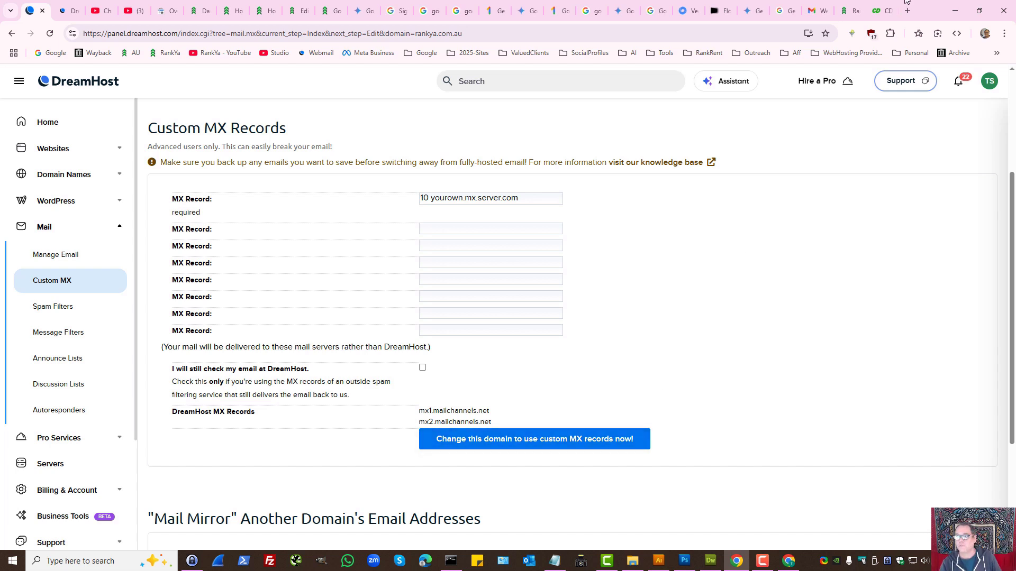
Step: On the Add Gmail activation code page, tick the confirmation that the MX code was updated at the domain host
left_click(882, 11)
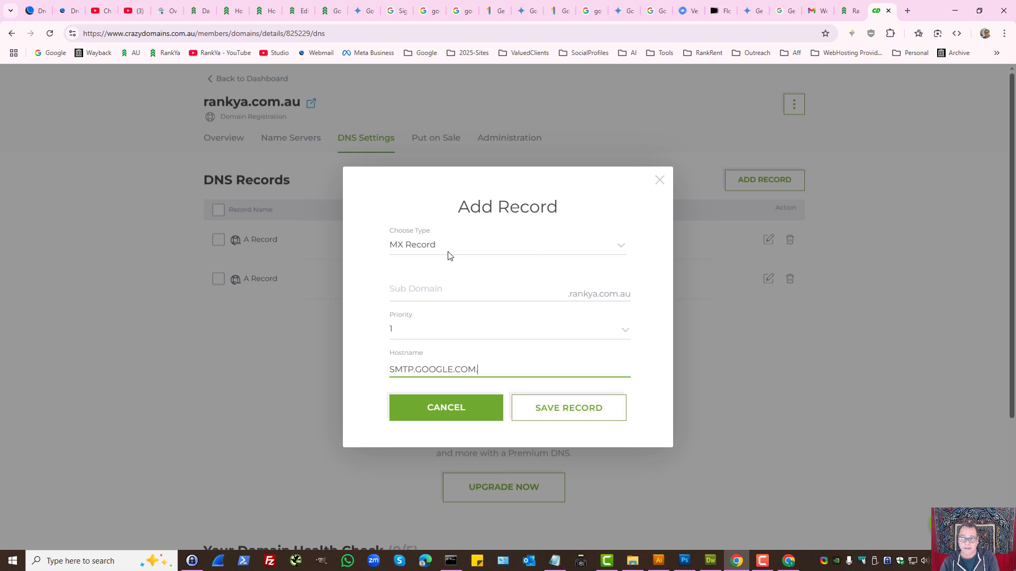
left_click(788, 561)
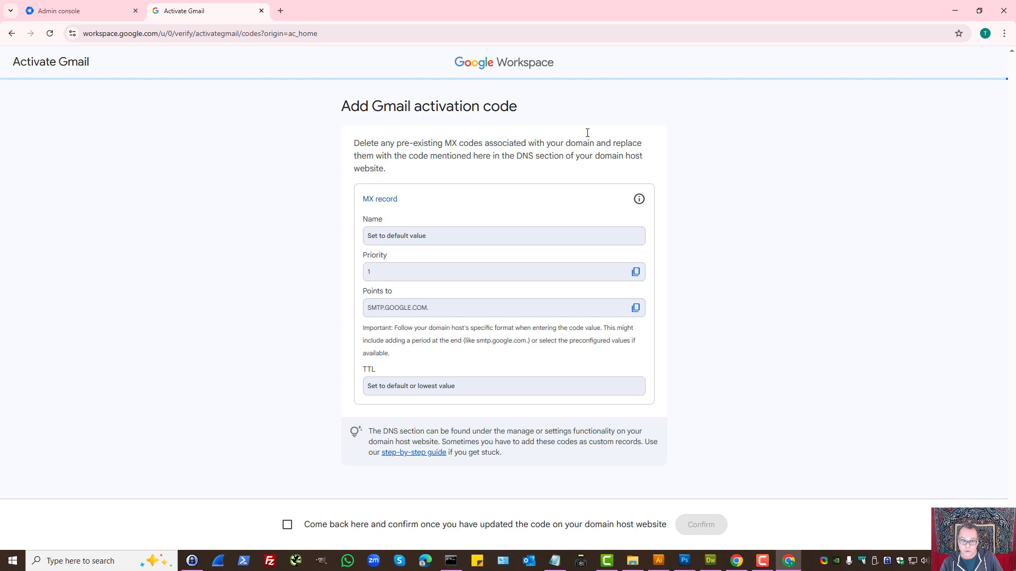
left_click_drag(349, 109, 566, 111)
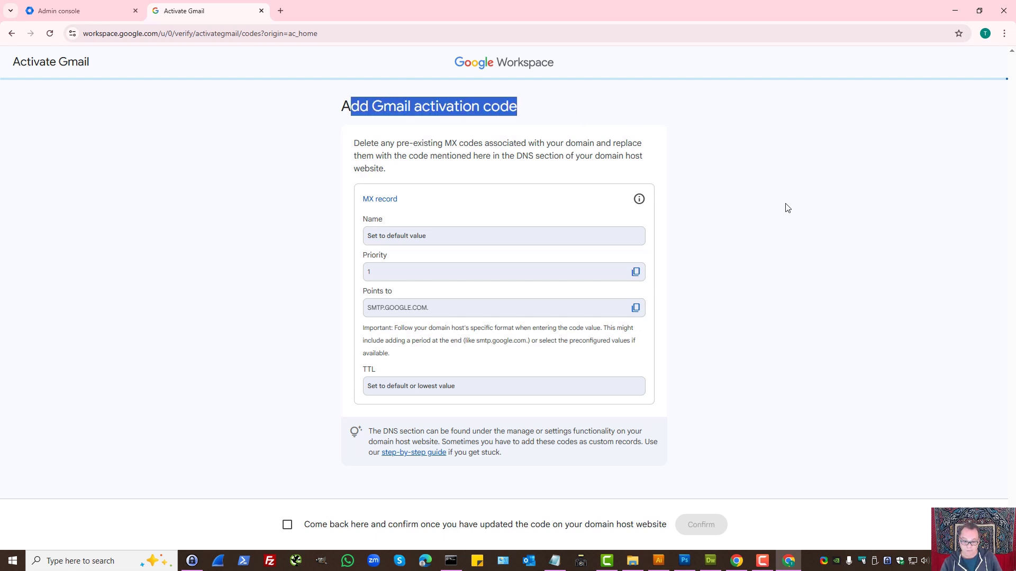
left_click(288, 525)
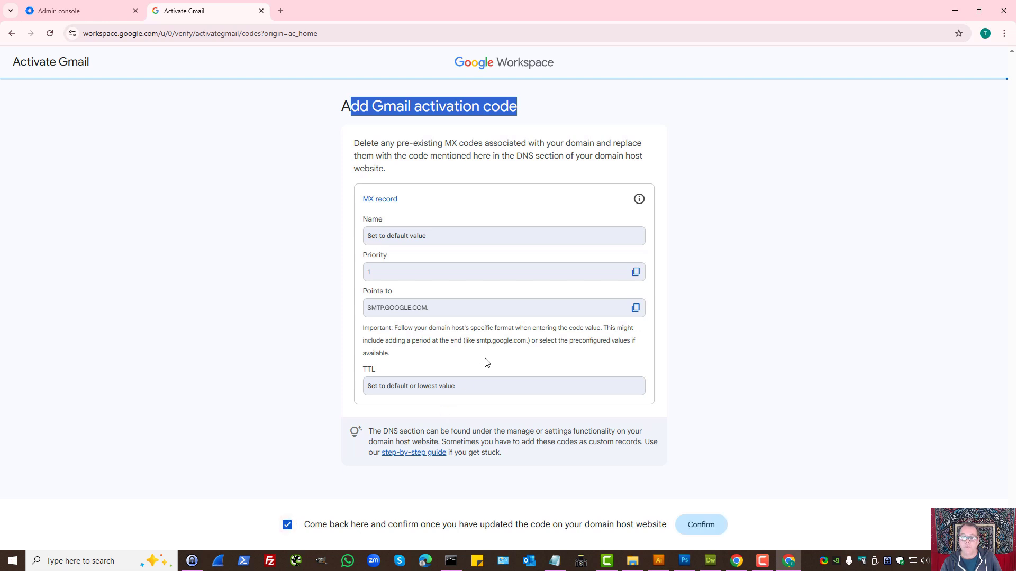
left_click(537, 341)
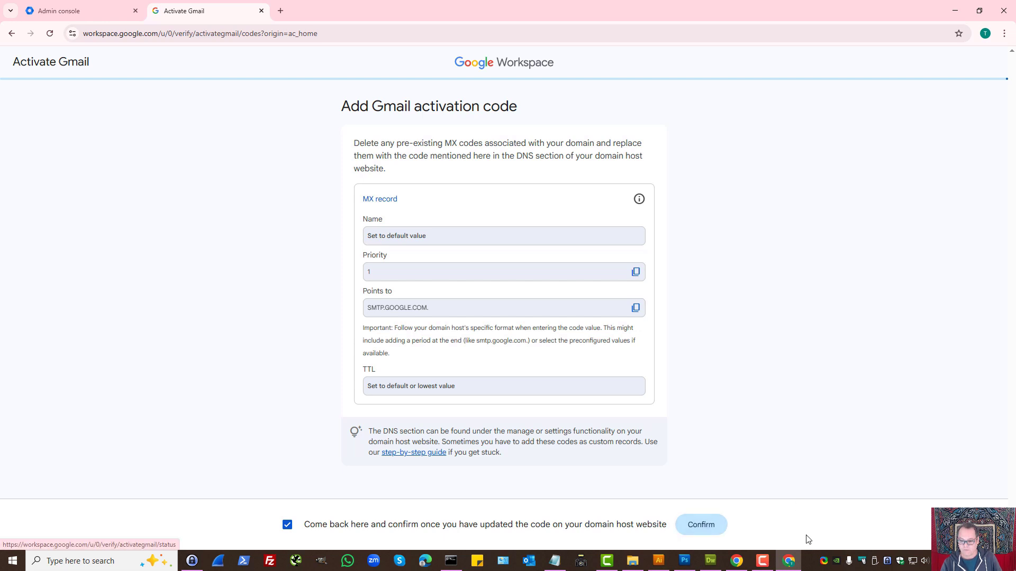
mouse_move(762, 565)
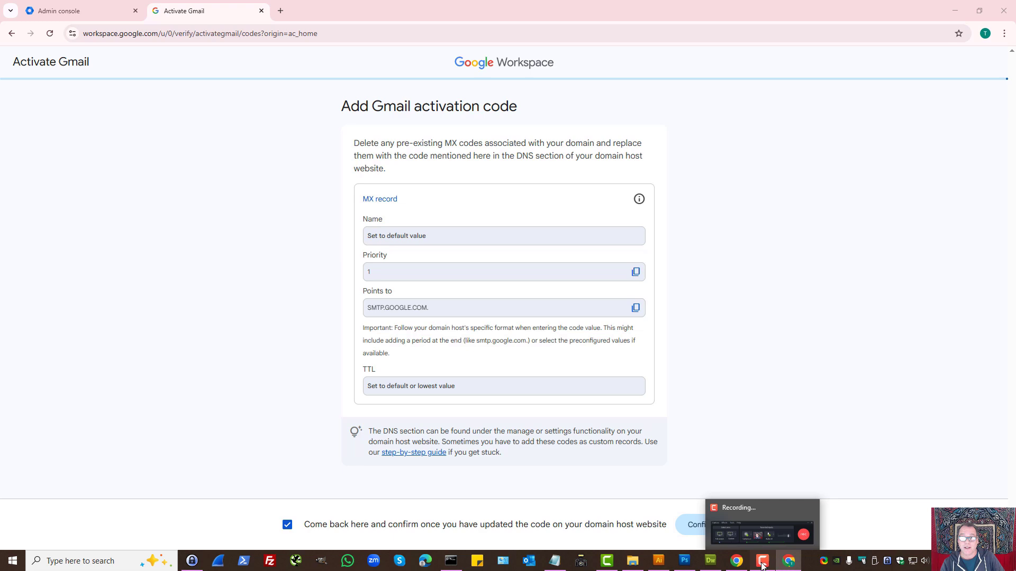
left_click(761, 565)
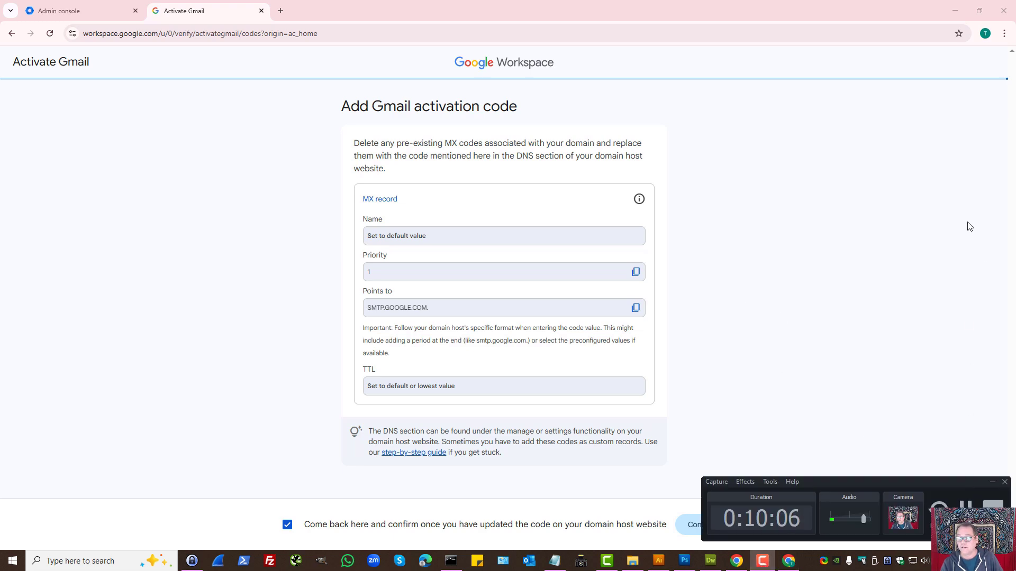